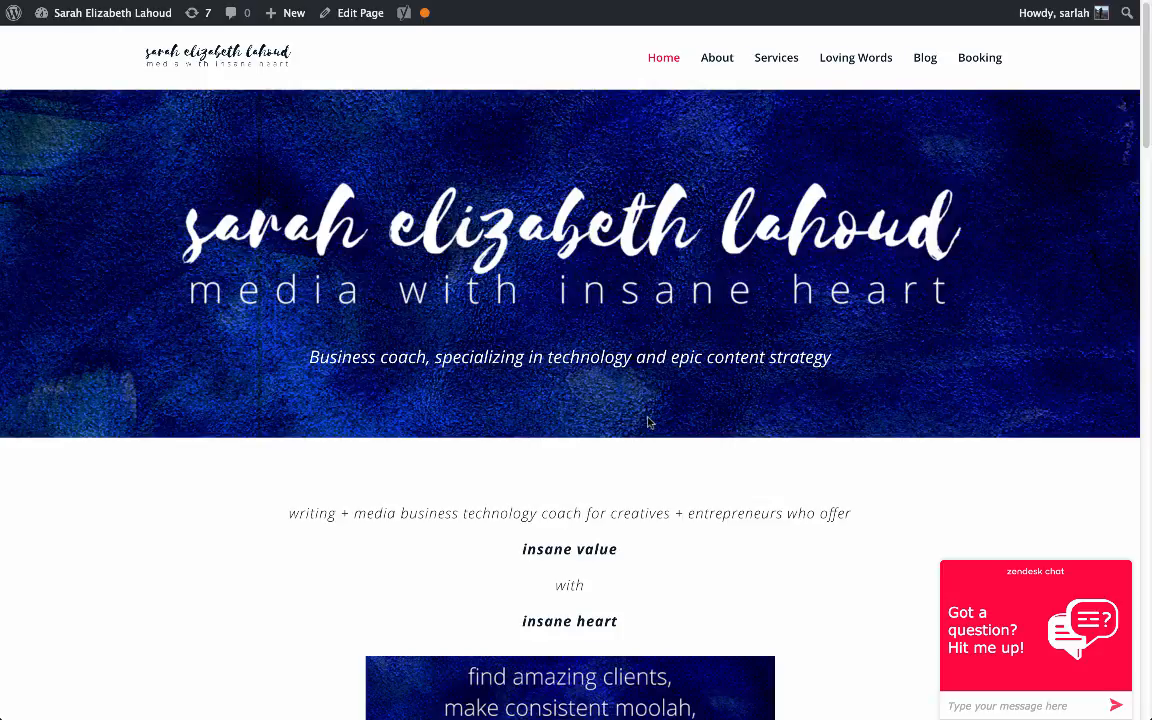
Step: Scroll down to the 'grab the checklist here' image and open its sign-up popup
scroll(656, 417, "down", 5)
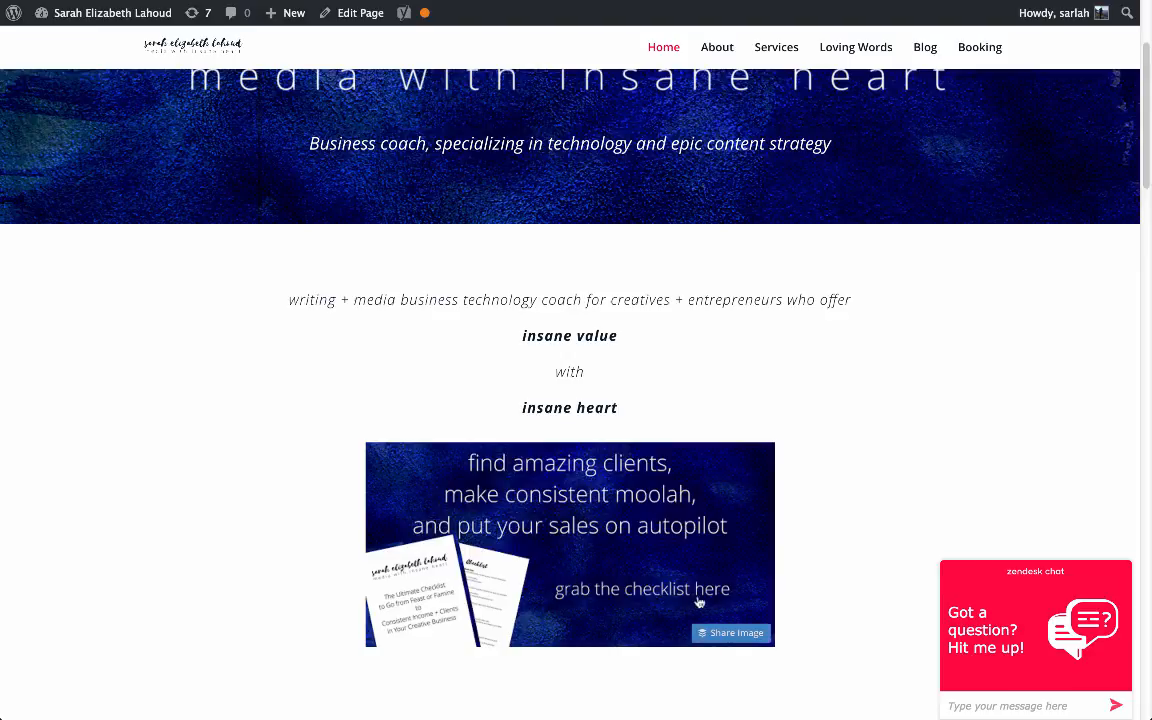
left_click(577, 503)
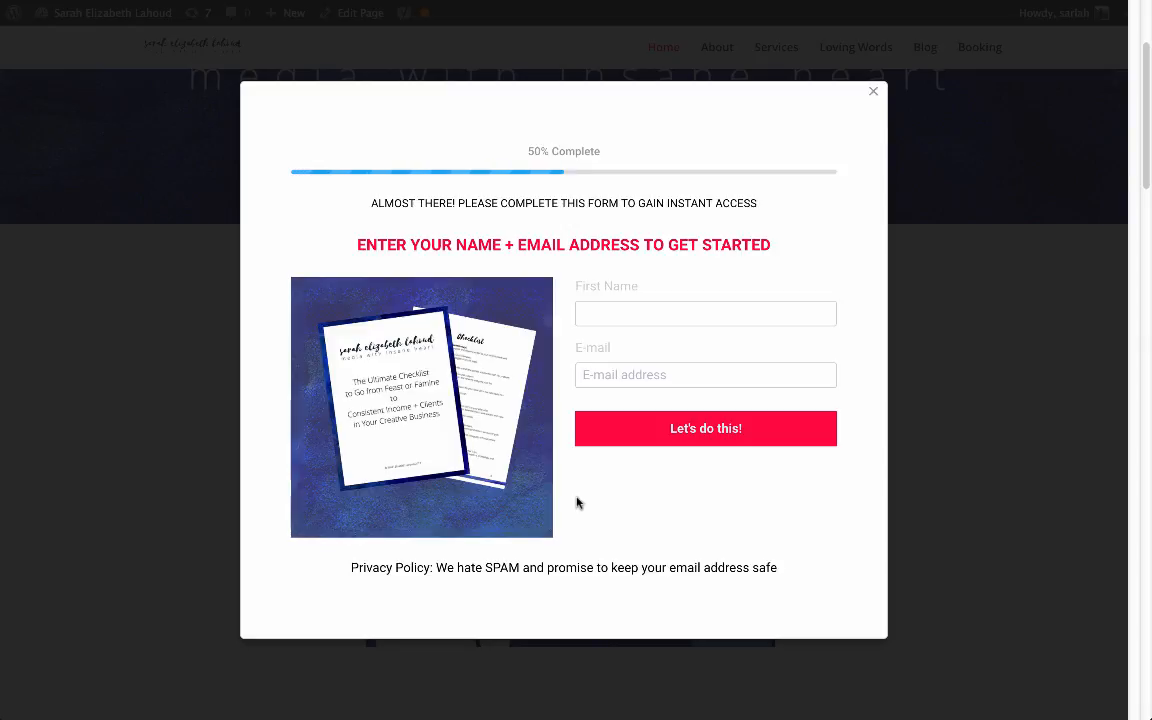
Step: Focus the popup's First Name field, then close the popup with its ×
left_click(762, 321)
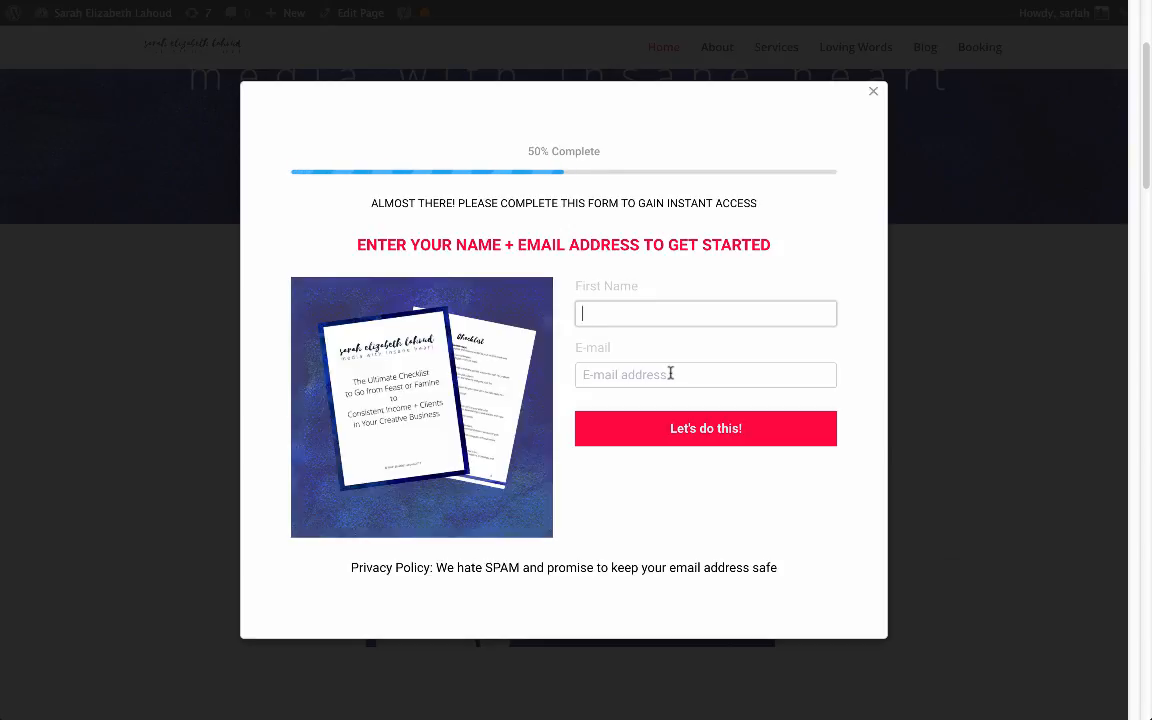
left_click(871, 92)
mouse_move(130, 3)
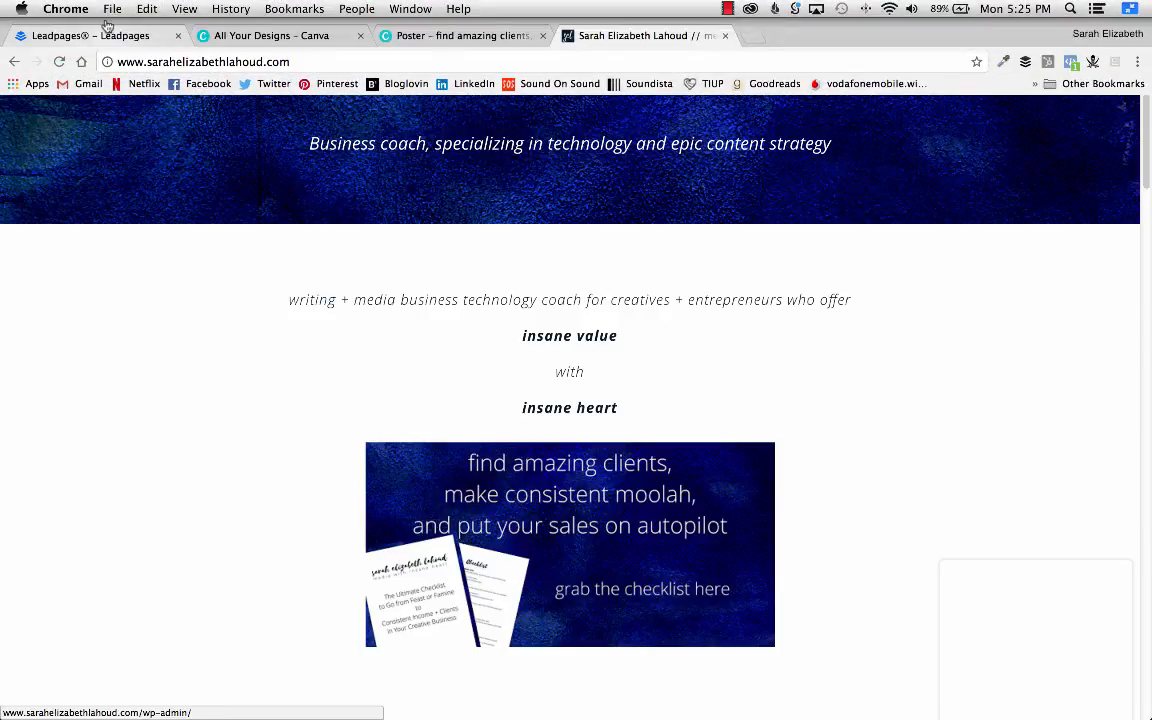
Step: Go to the Leadpages Leadboxes list and start creating a new Leadbox
left_click(105, 33)
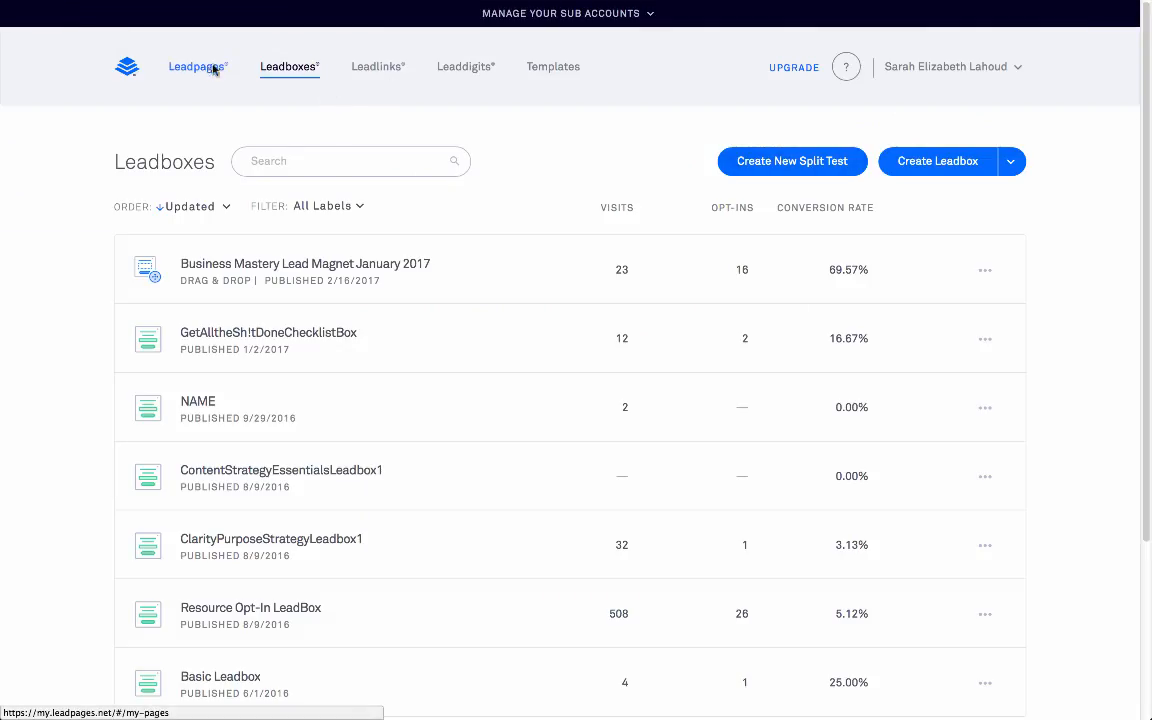
left_click(941, 170)
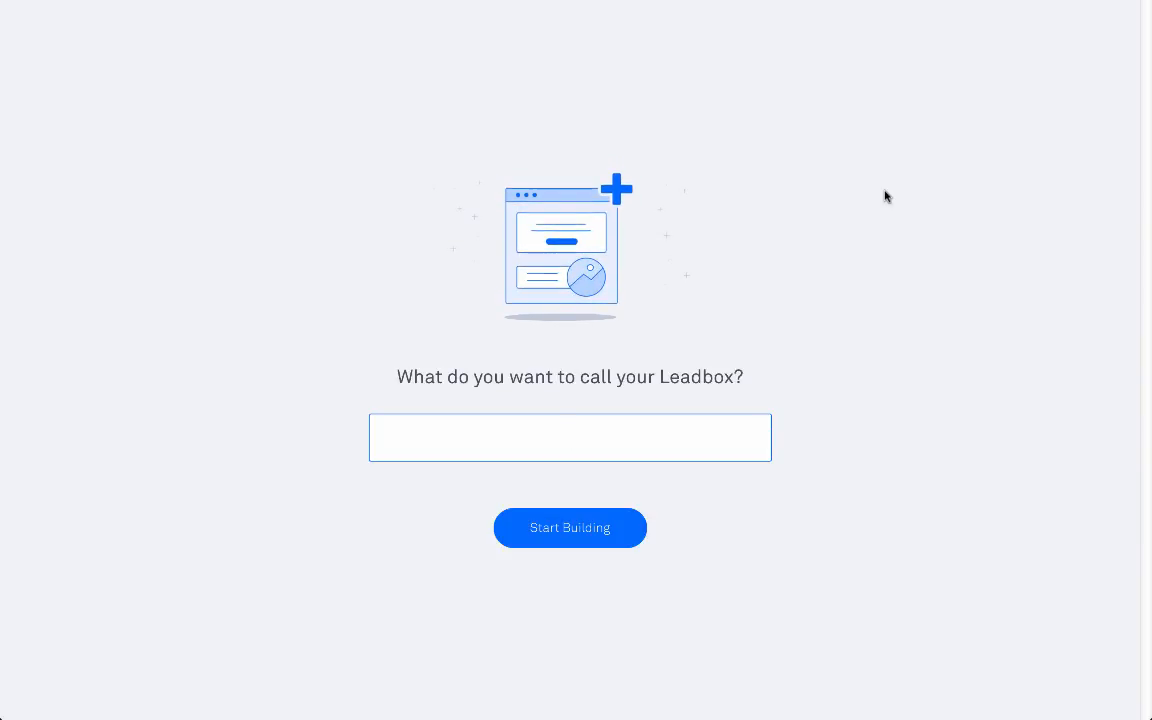
Step: Name the new Leadbox 'Test' and start building it
type("Test")
left_click(620, 530)
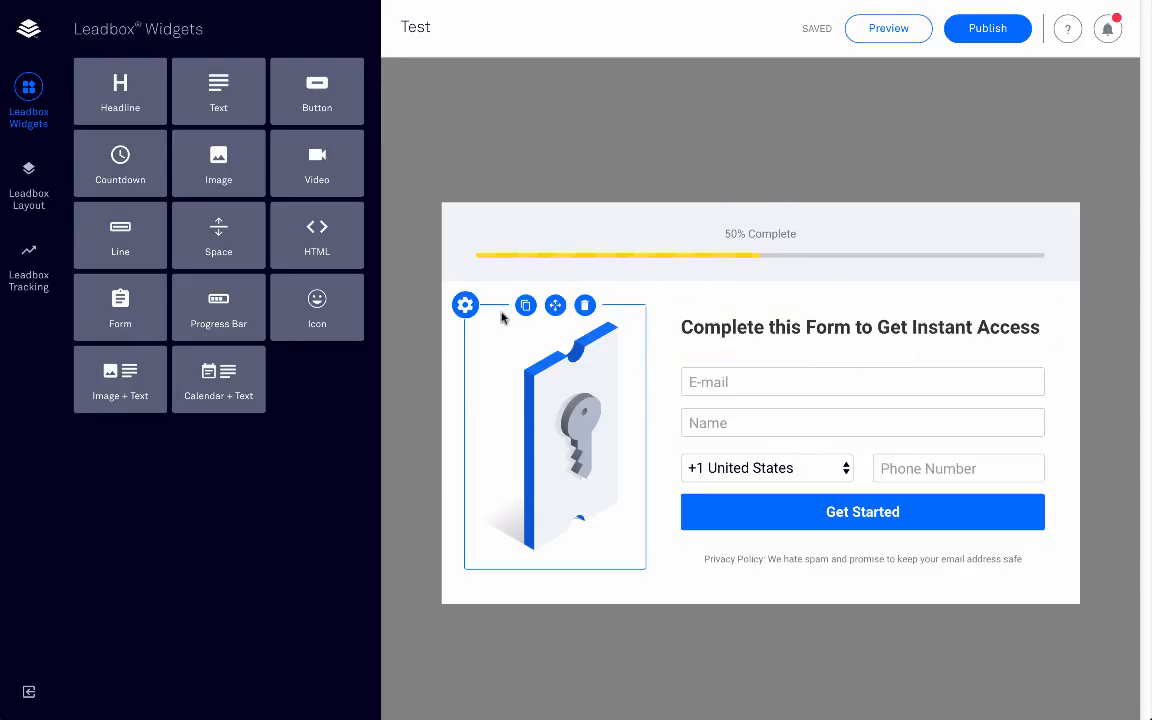
Step: Delete the key image and Row 1's empty image container, then open the form's settings
left_click(586, 310)
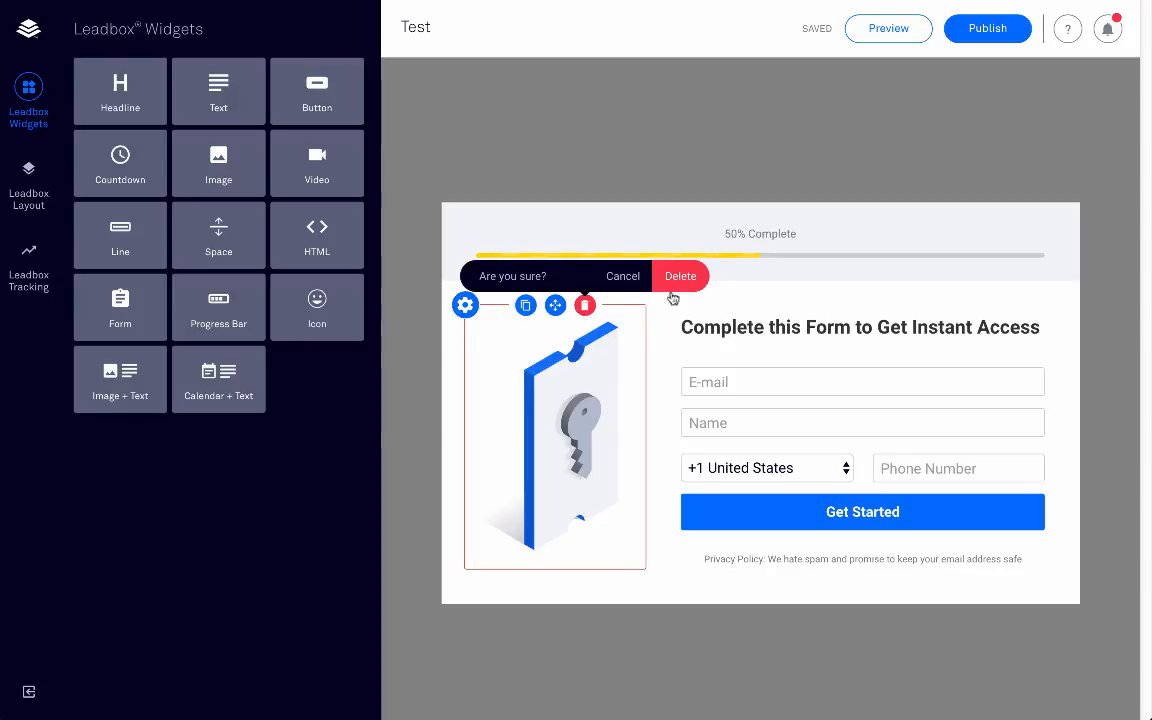
left_click(678, 280)
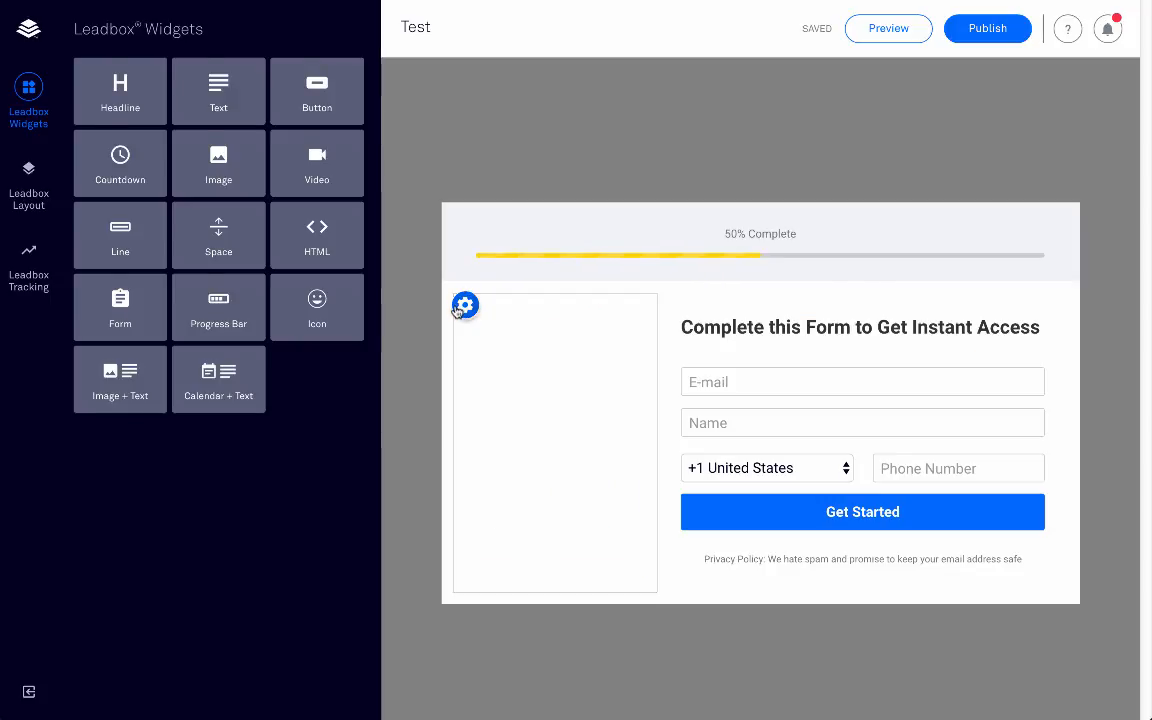
left_click(28, 180)
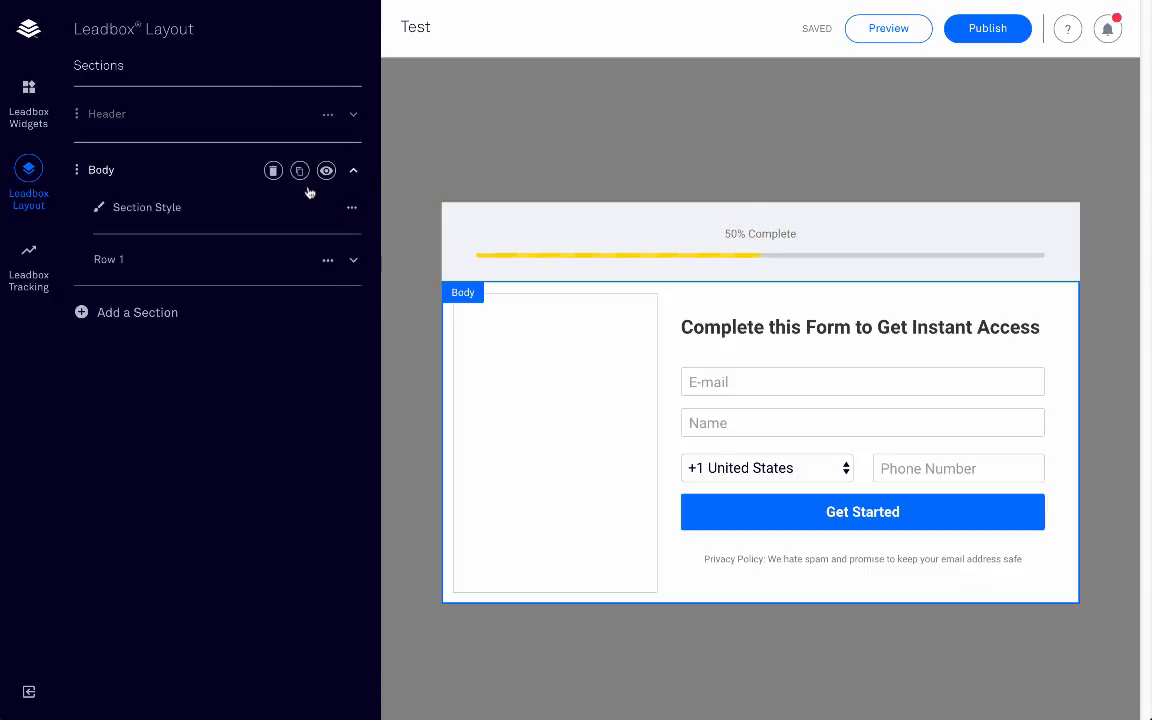
left_click(352, 260)
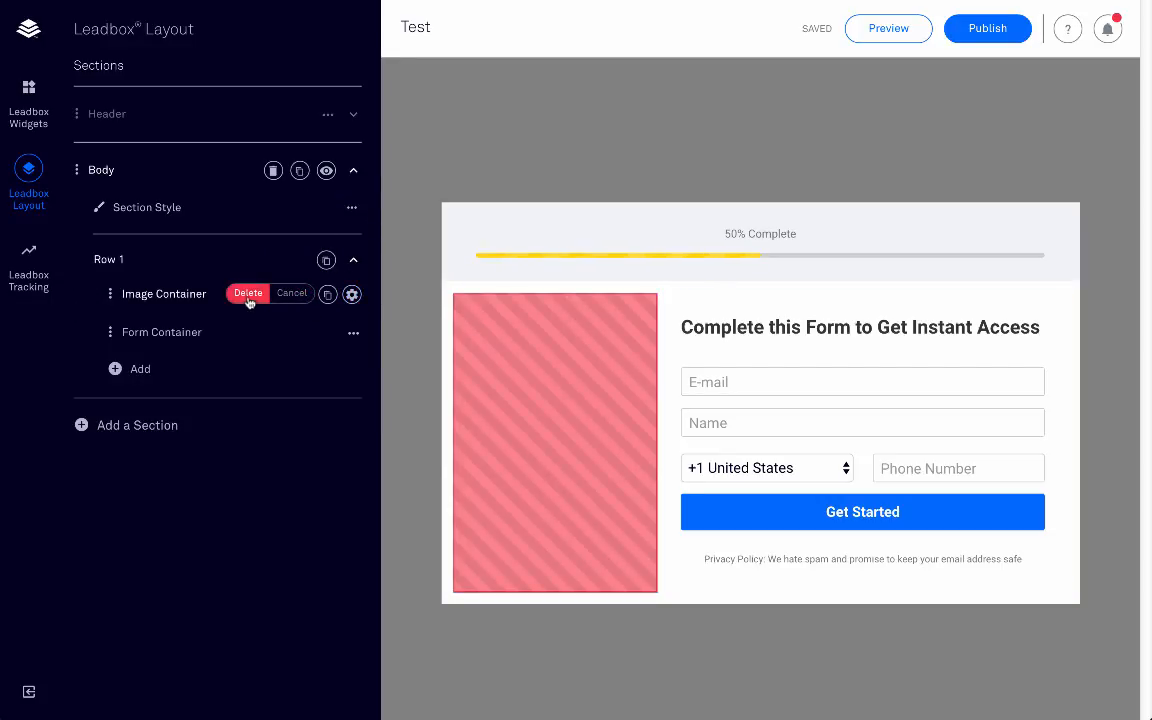
left_click(249, 298)
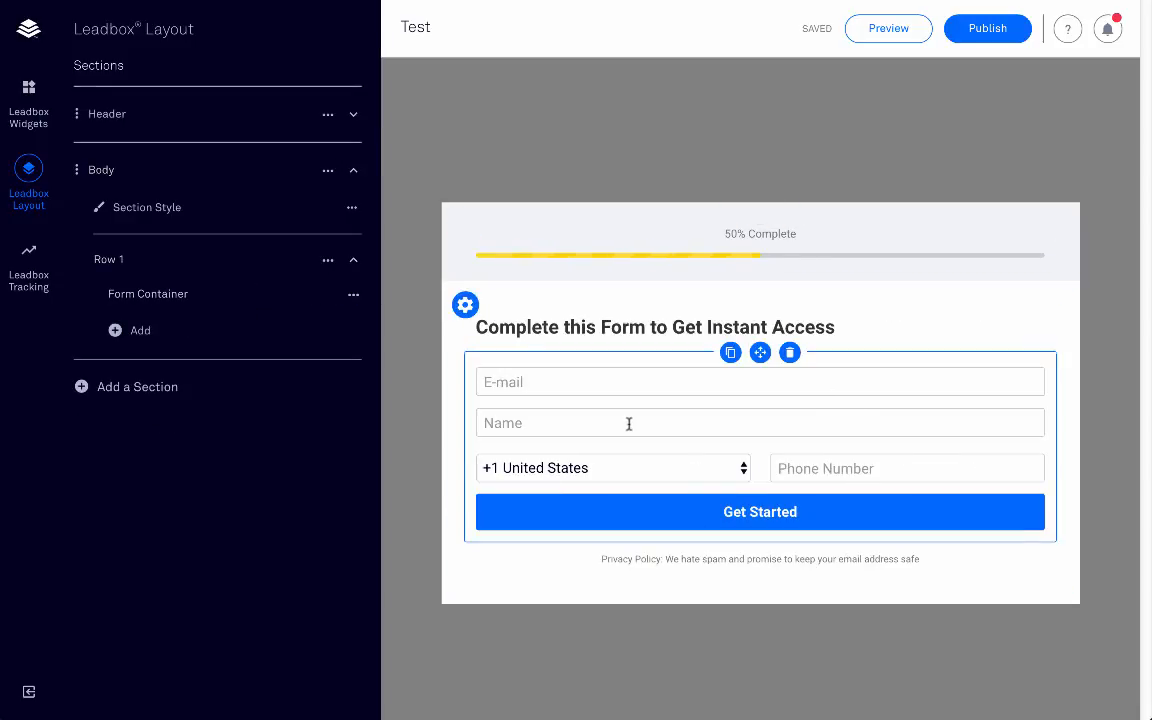
left_click(547, 374)
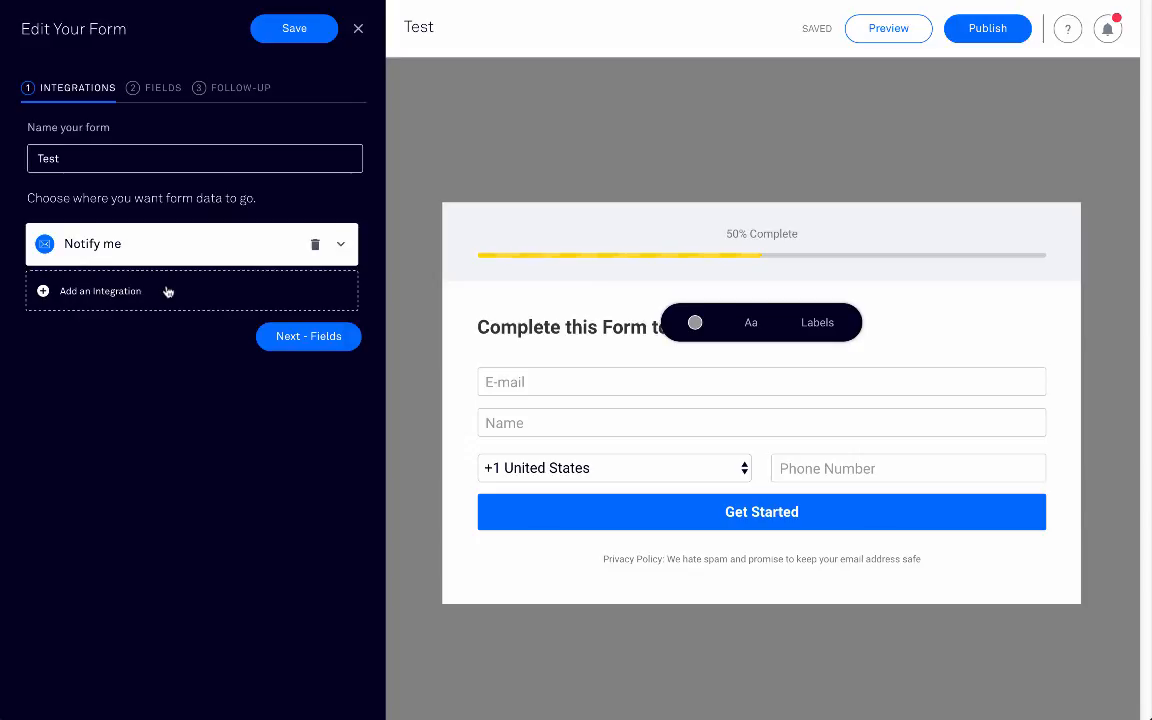
Step: Send the form's sign-ups to the newsletter list on MailChimp Account #1
left_click(166, 291)
left_click(145, 470)
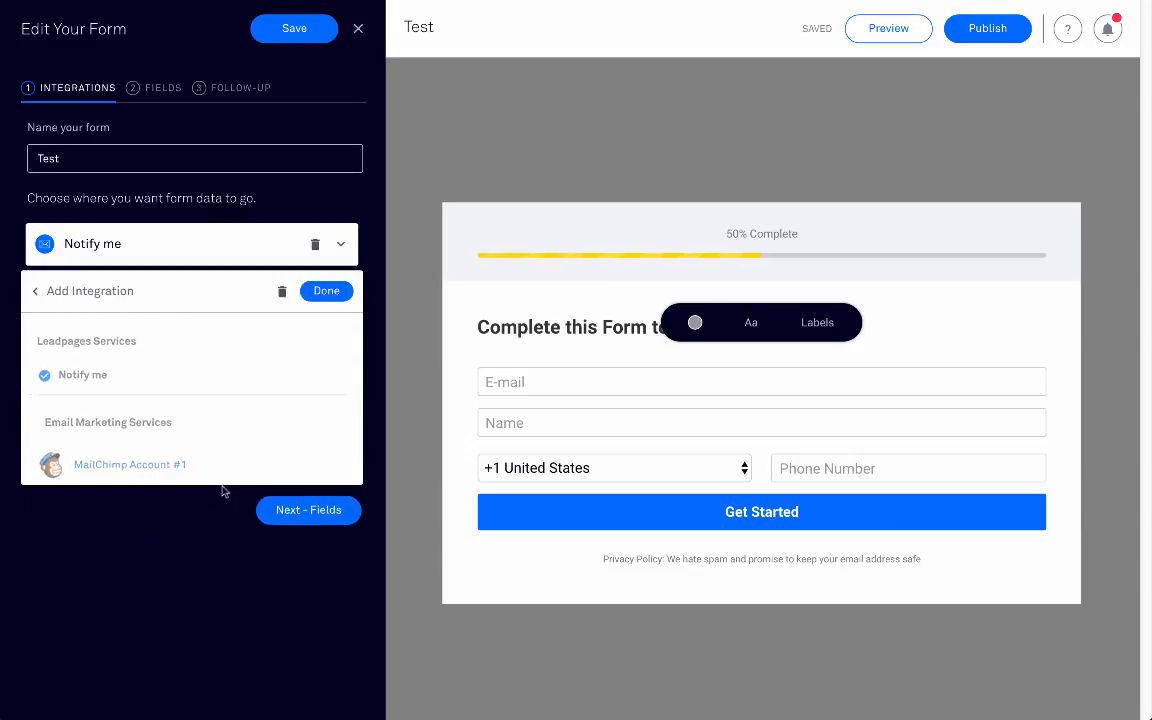
left_click(232, 362)
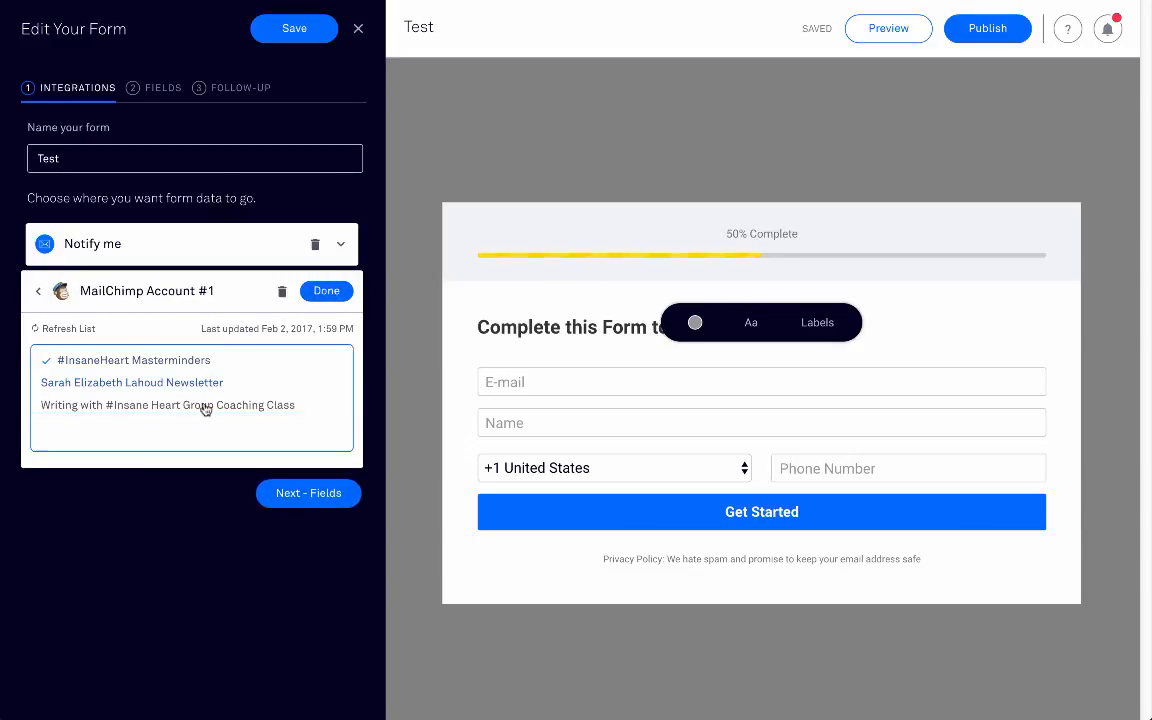
left_click(211, 385)
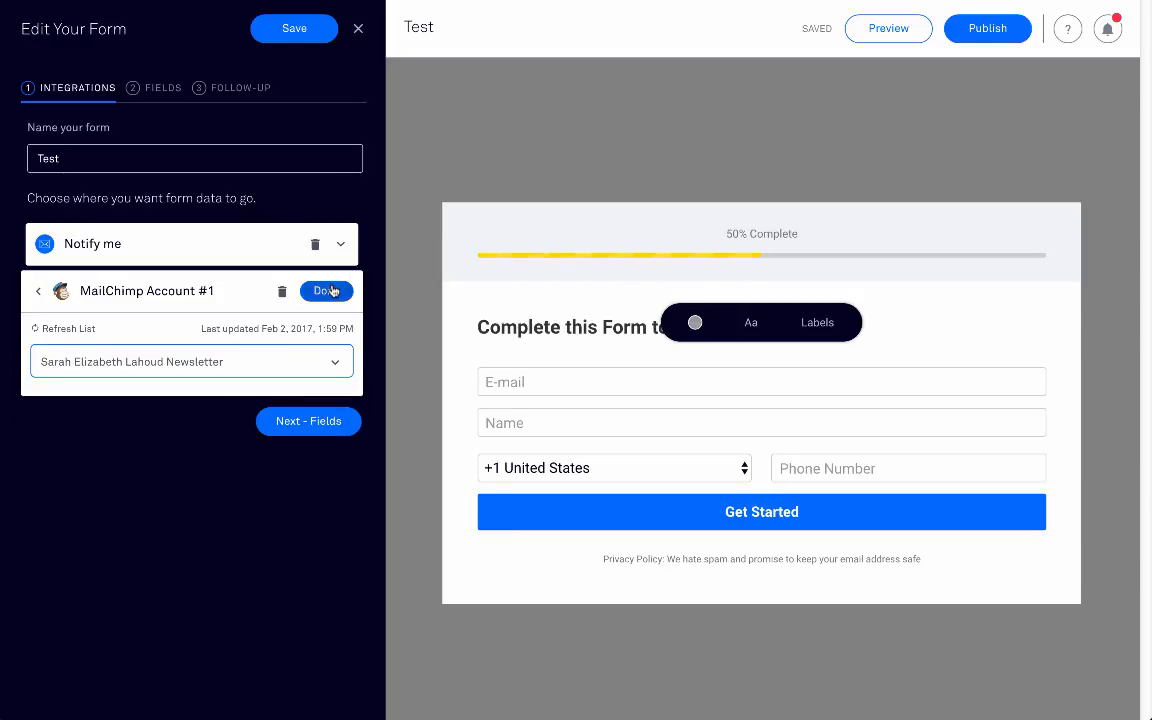
left_click(332, 289)
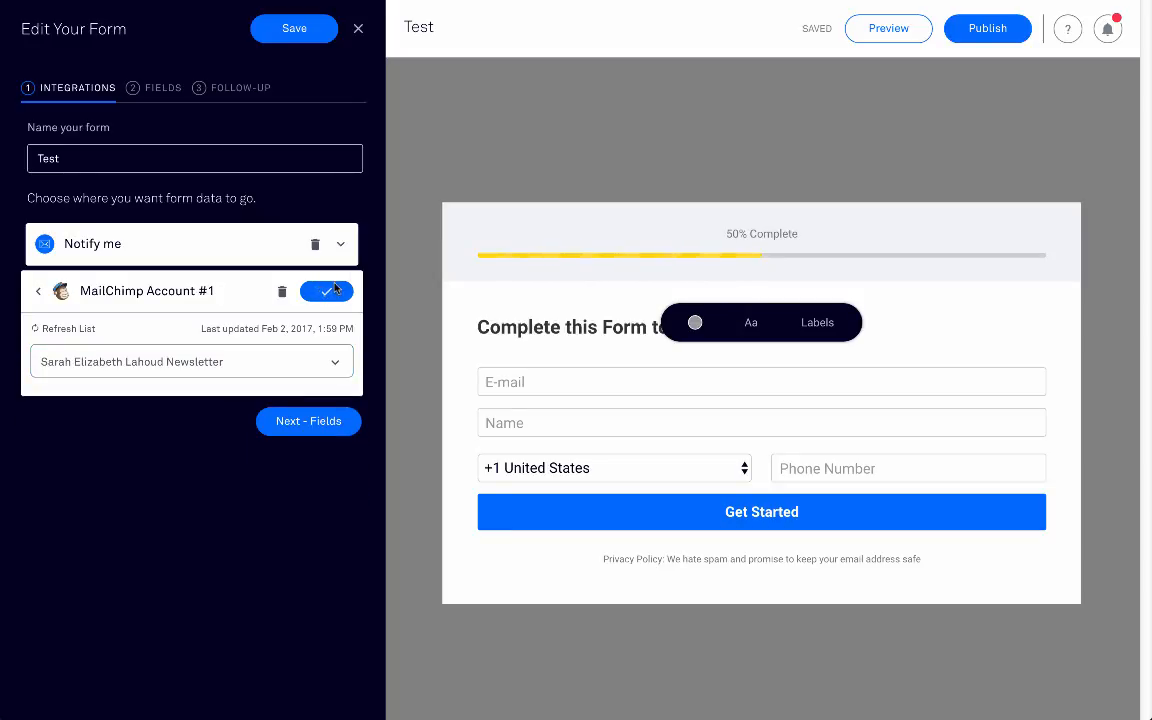
left_click(321, 381)
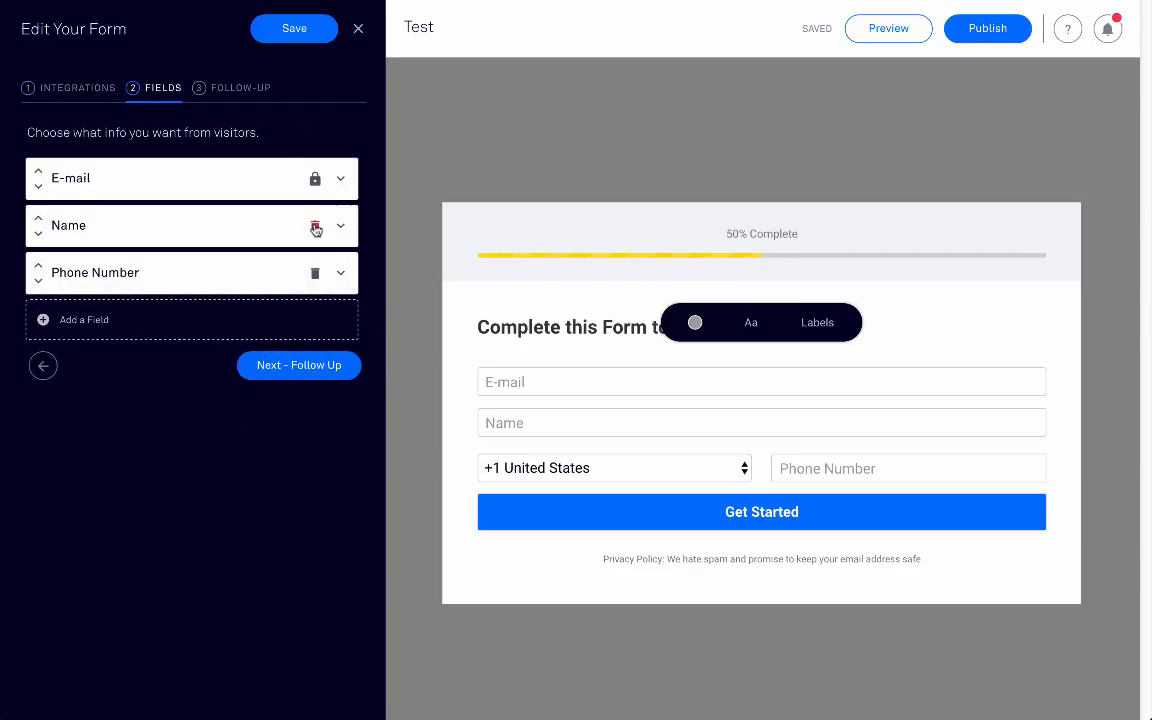
Step: Remove the Name and Phone Number fields from the form
left_click(315, 229)
left_click(302, 186)
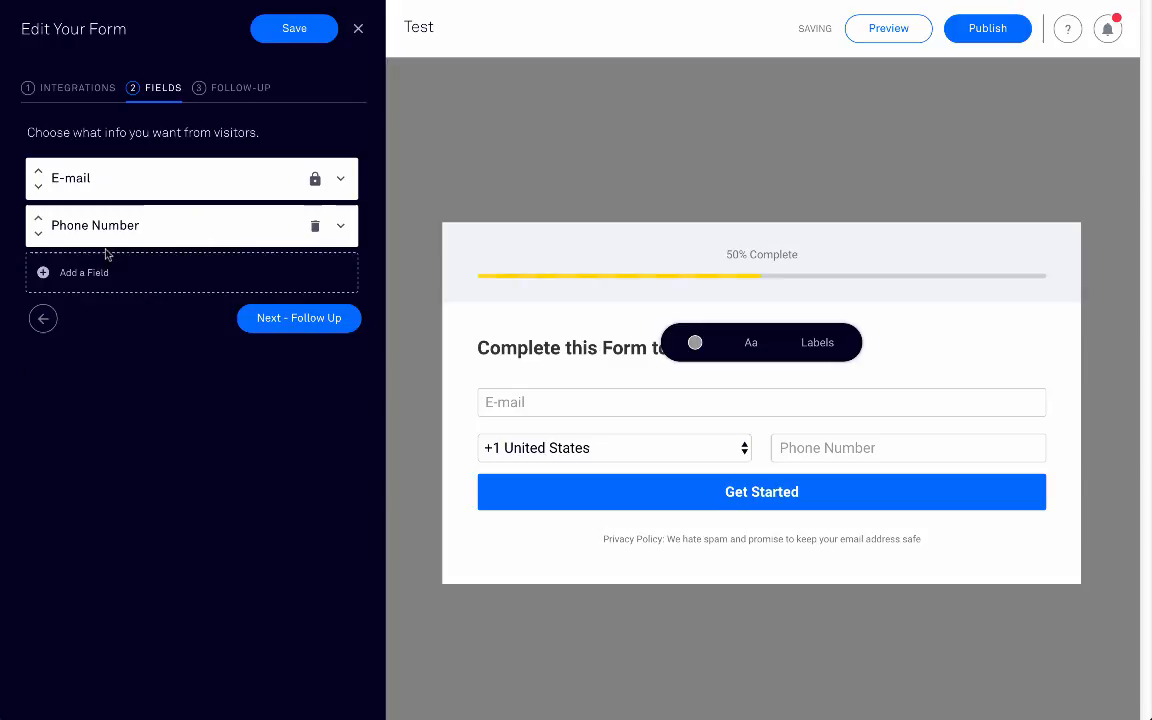
left_click(310, 224)
left_click(305, 185)
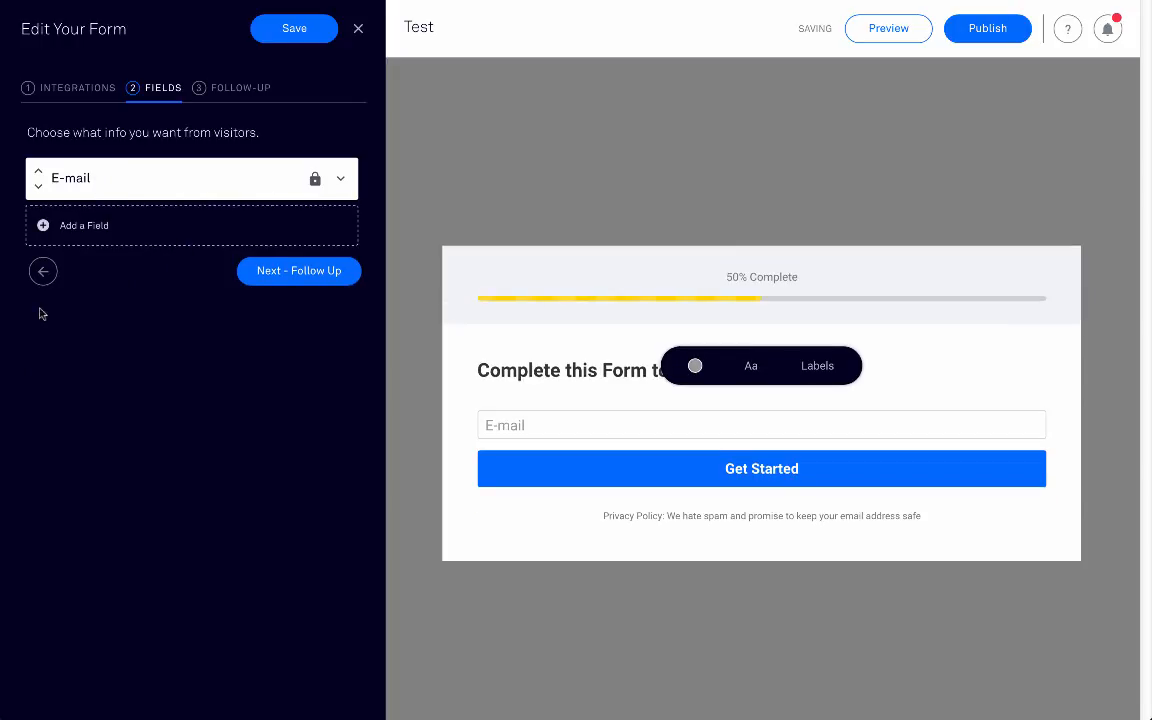
Step: Add a First Name field and move it above the E-mail field
left_click(95, 225)
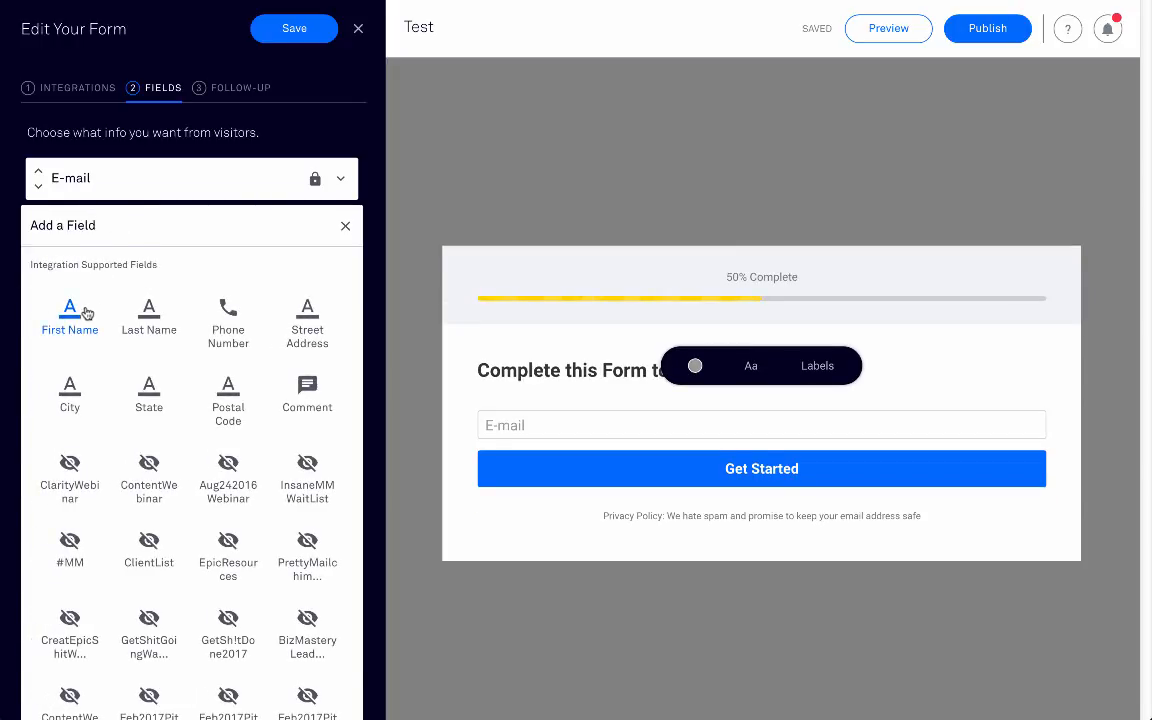
left_click(86, 313)
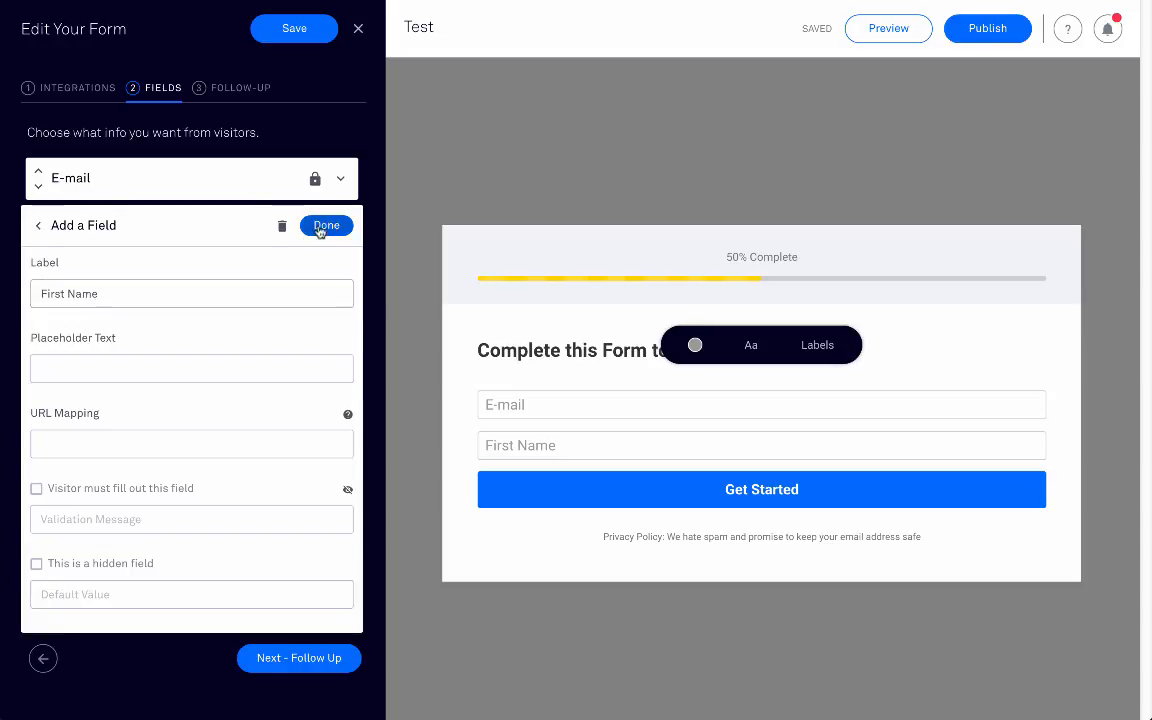
left_click(325, 226)
left_click(40, 220)
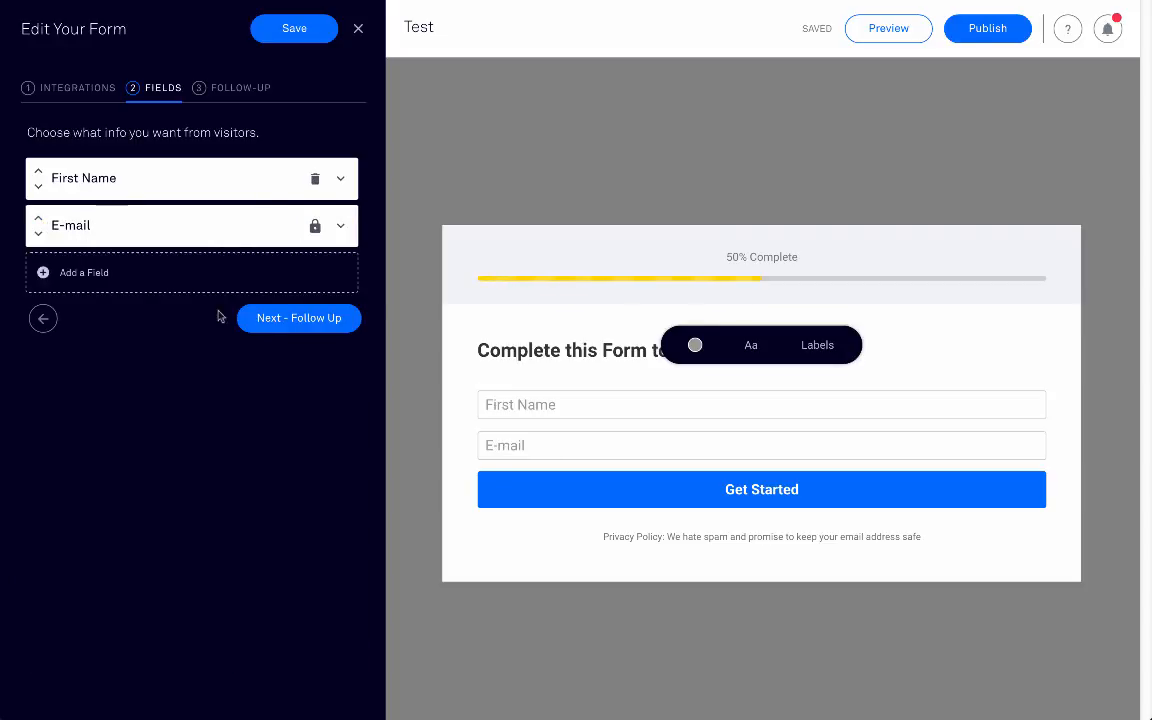
left_click(298, 328)
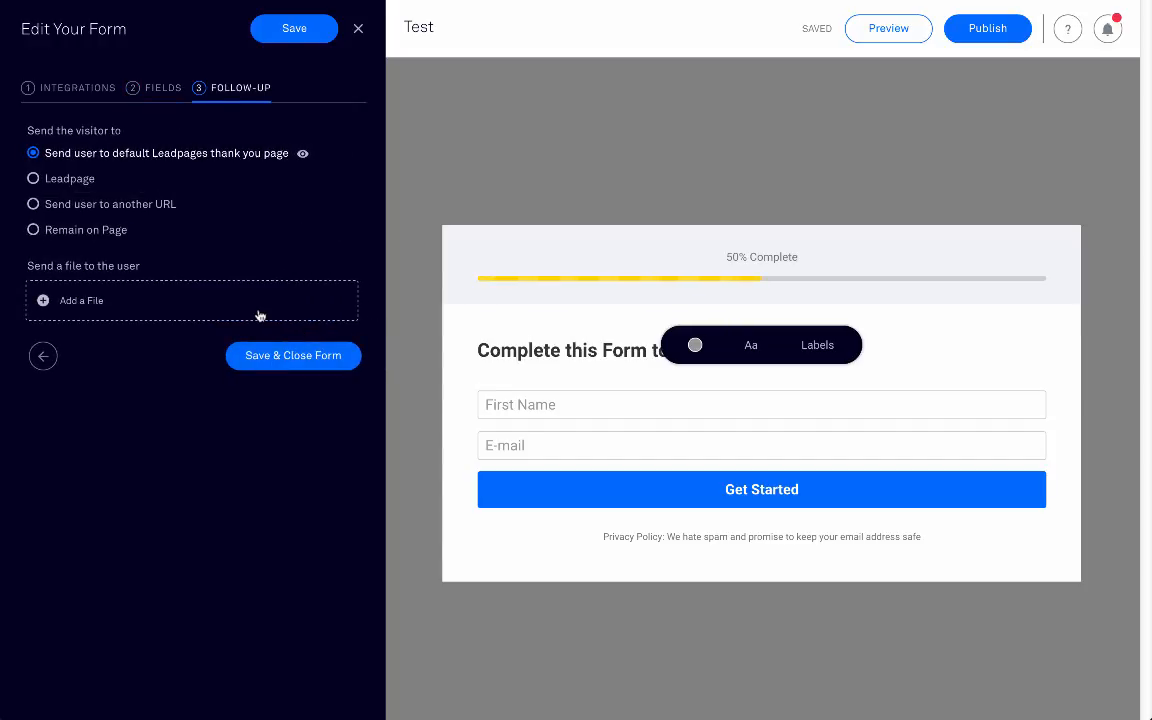
Step: Redirect sign-ups to the 'Opt-In Thank You' leadpage, found by searching 'thank', and save the form
left_click(67, 182)
left_click(131, 230)
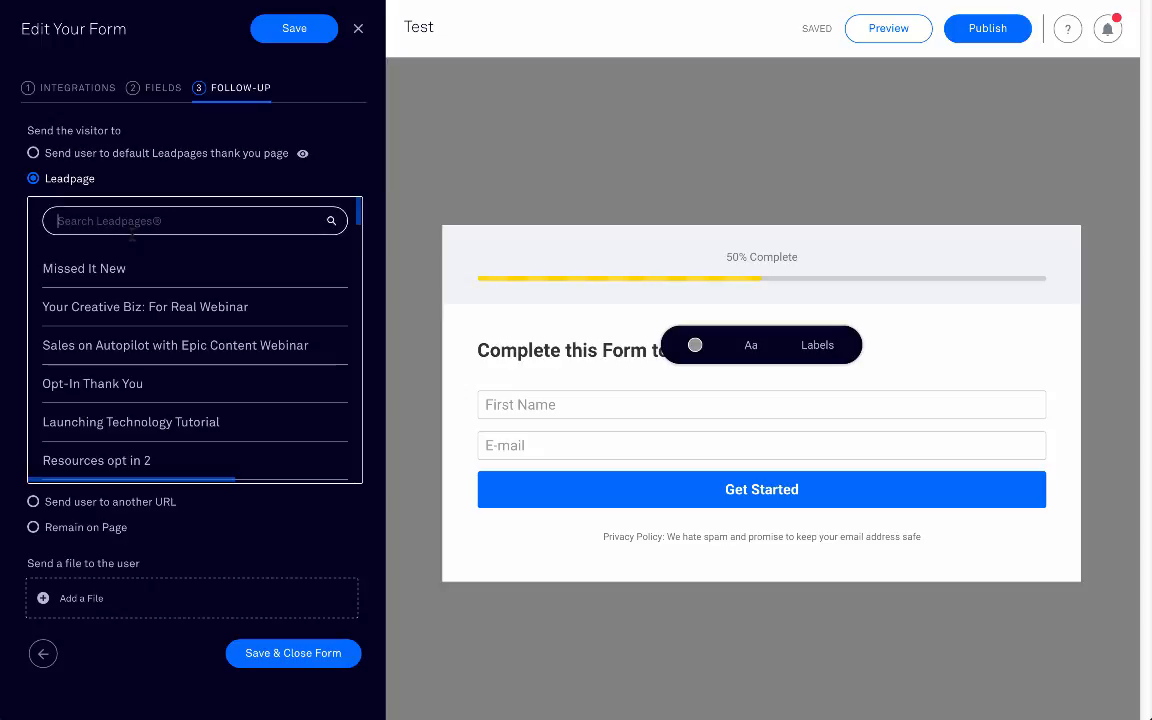
type("thank")
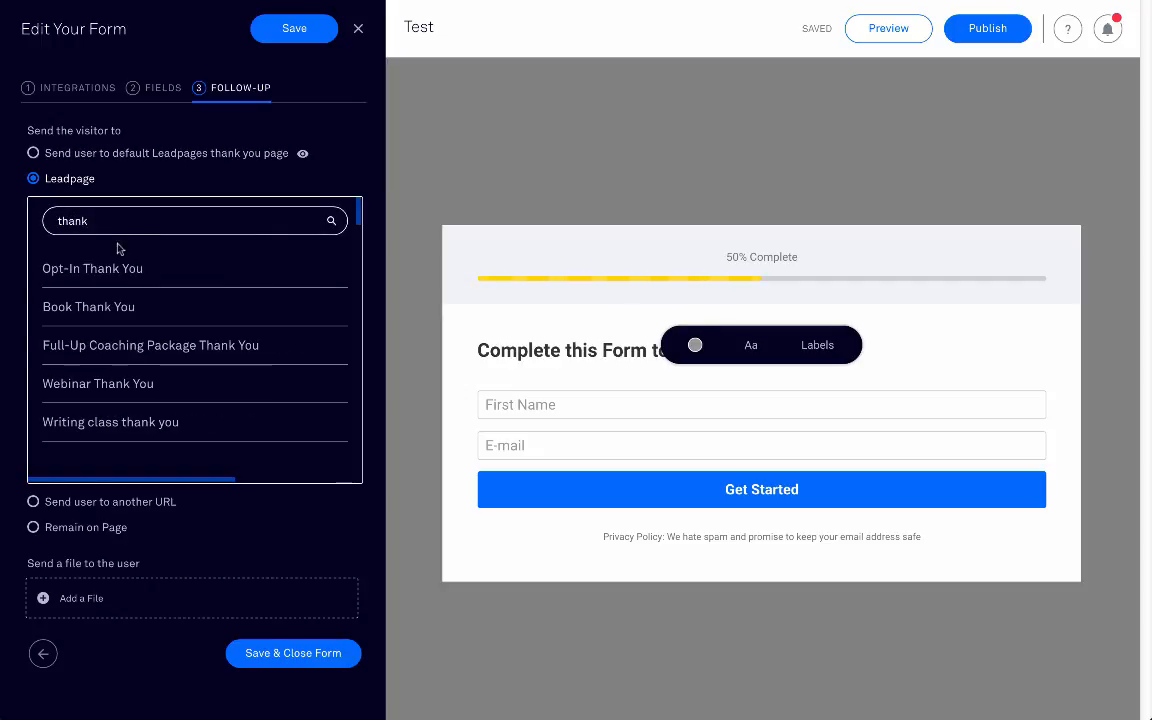
left_click(120, 268)
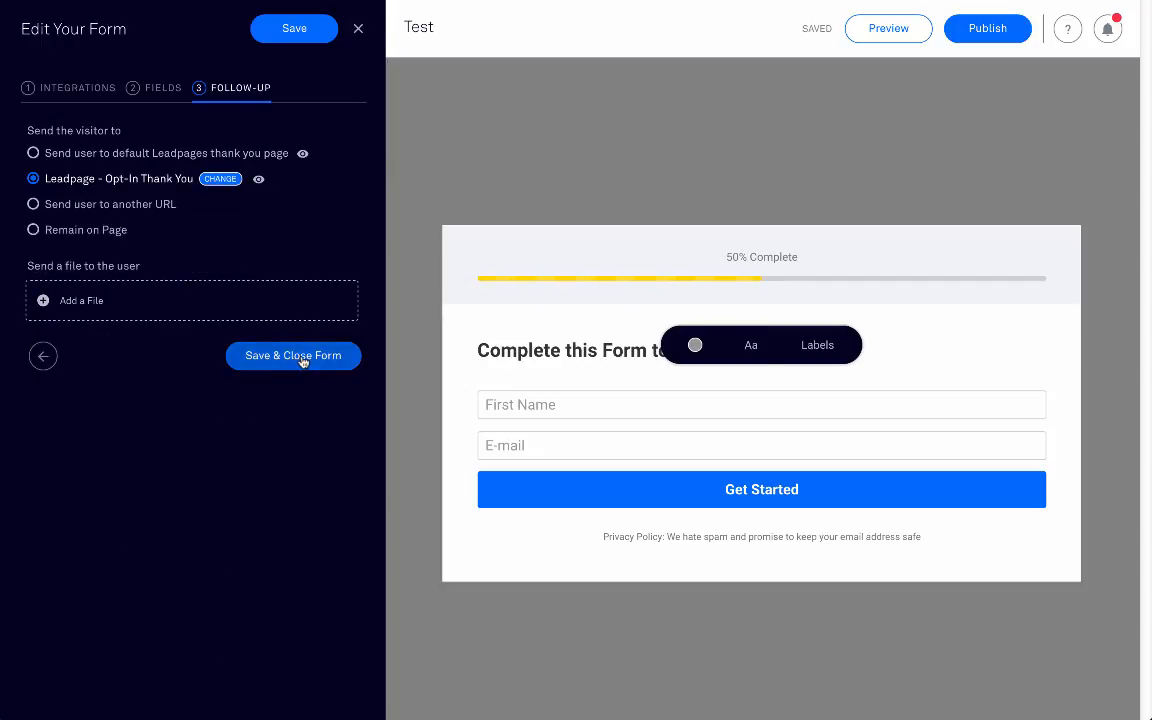
left_click(302, 357)
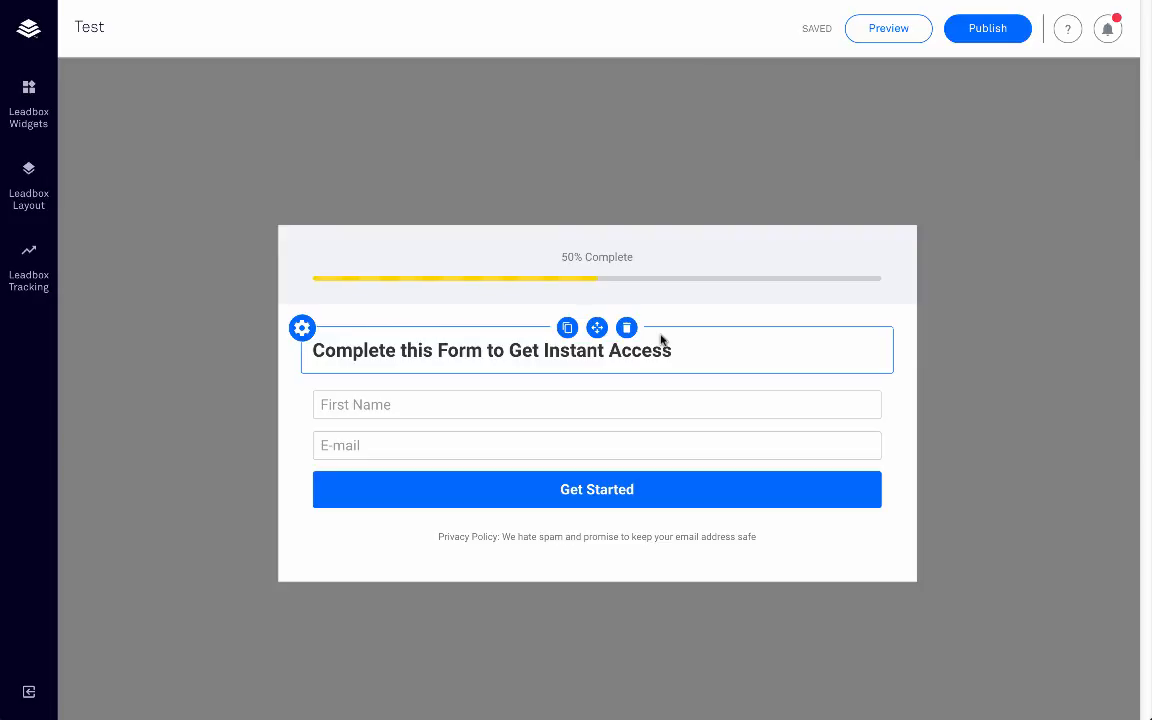
Step: Publish the Test leadbox from the top bar
left_click(990, 30)
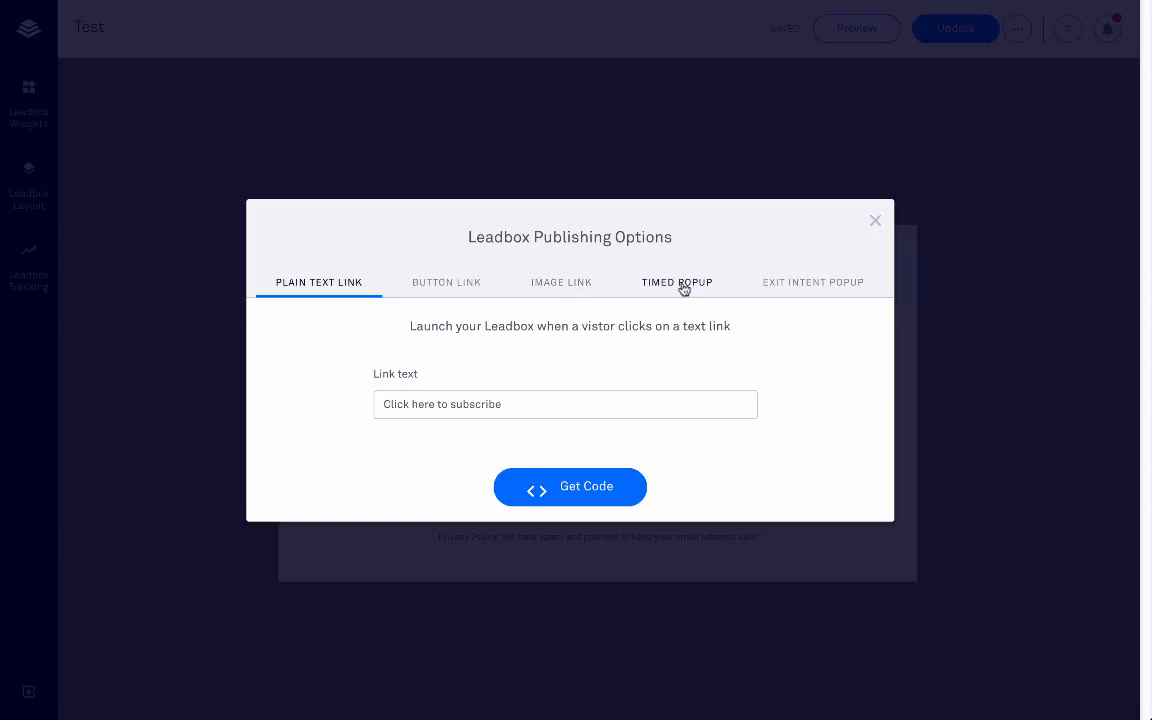
Step: Browse the Button, Plain Text and Image Link options and the image chooser, then close both dialogs
left_click(419, 285)
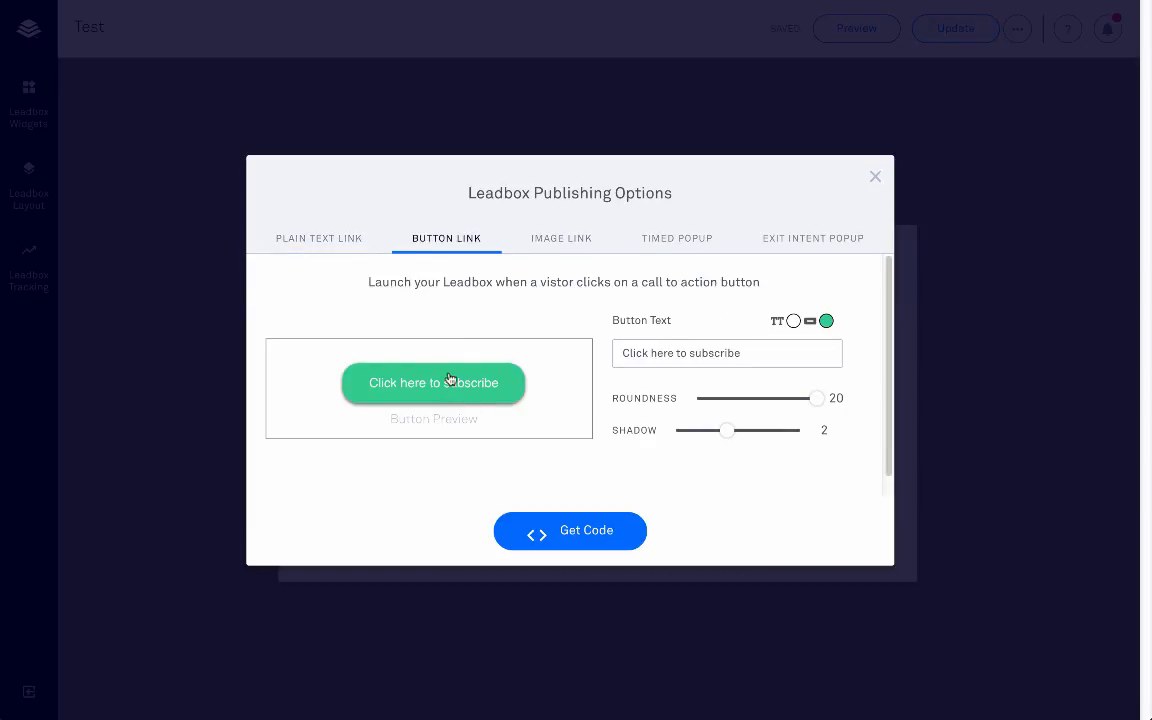
left_click(338, 242)
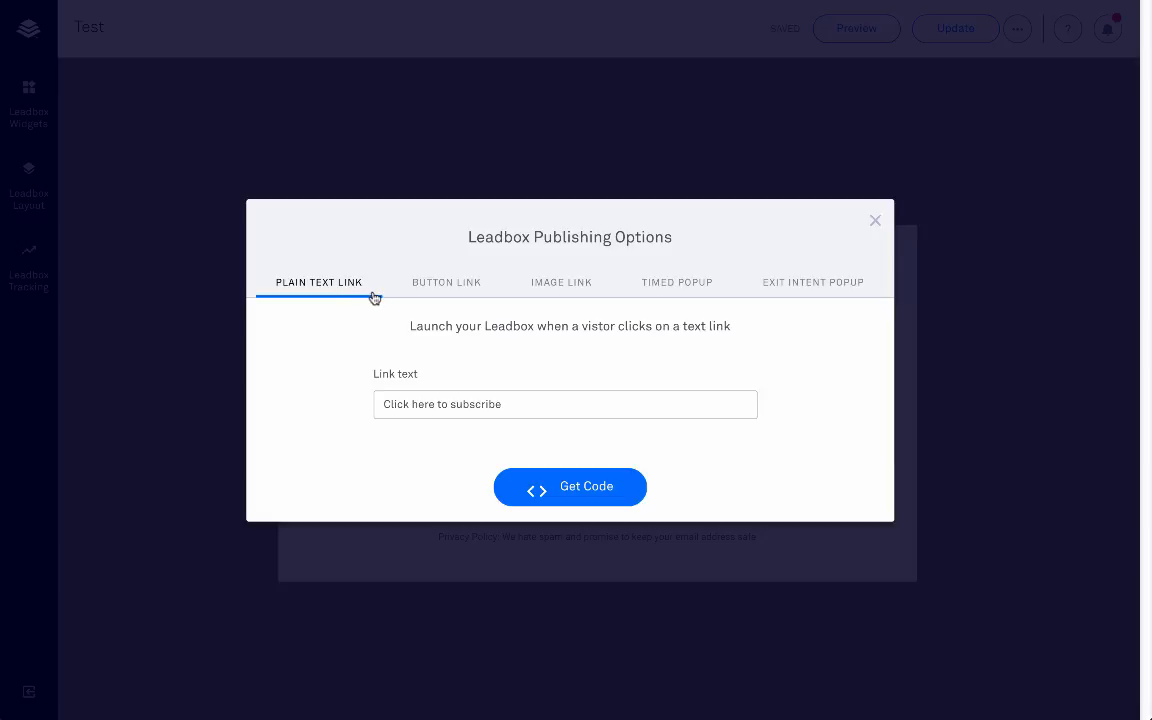
left_click(590, 284)
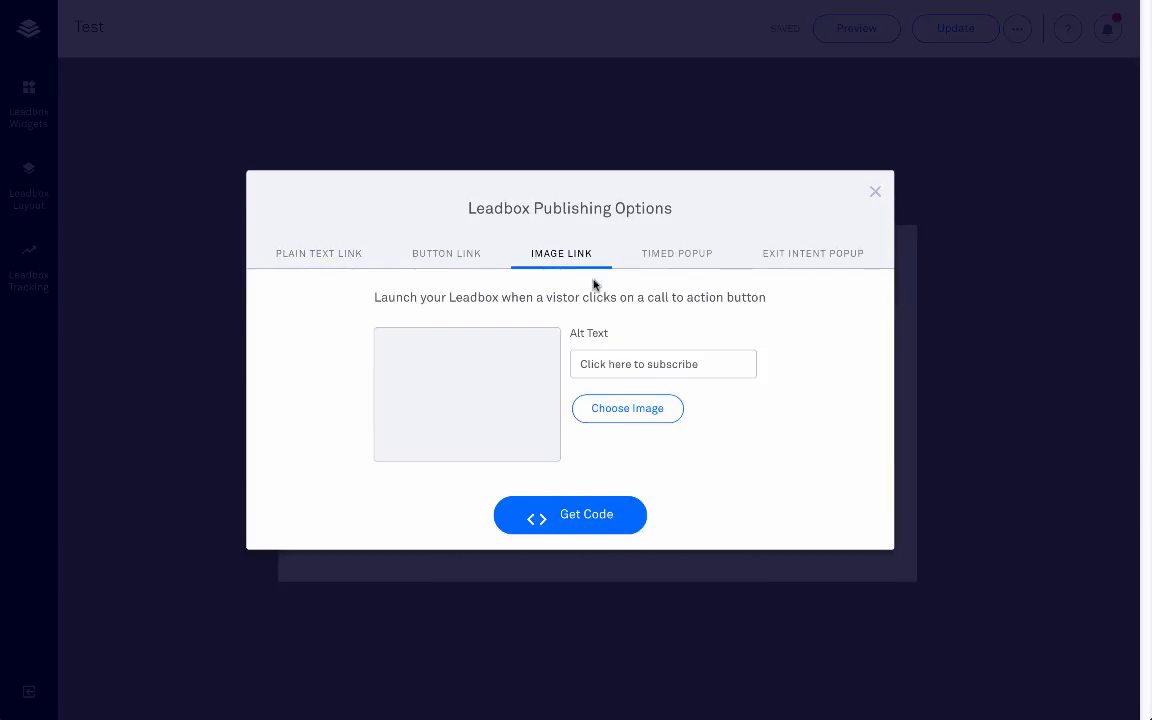
left_click(645, 405)
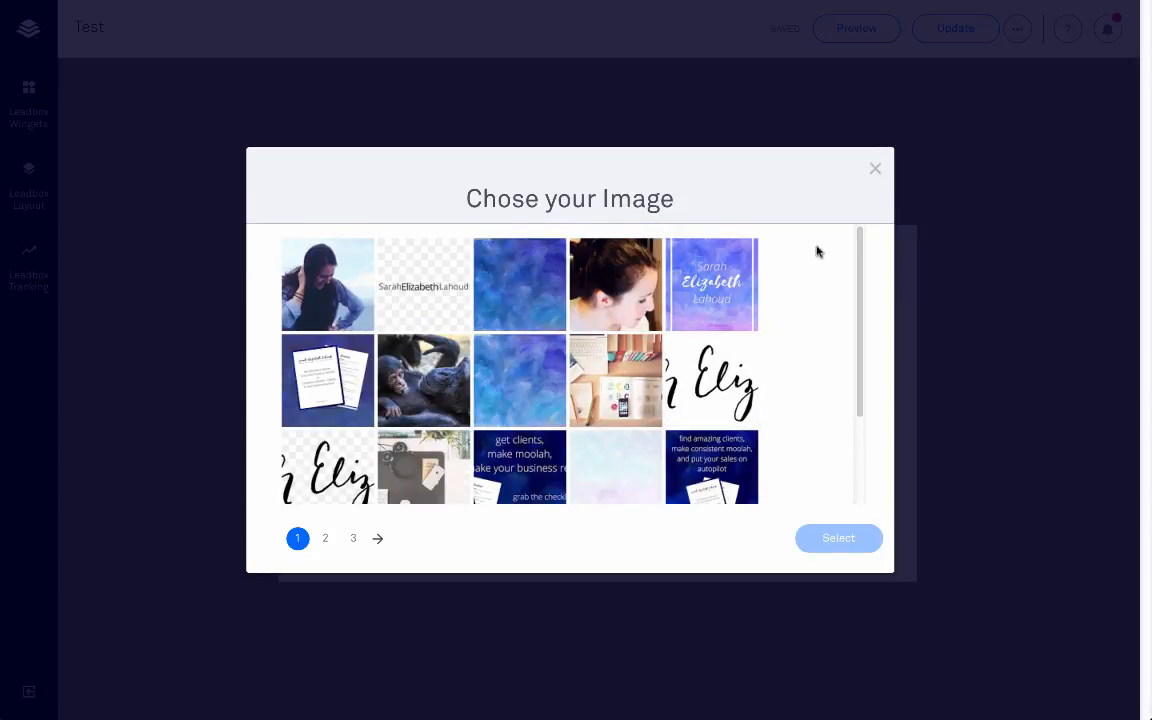
left_click(876, 170)
left_click(876, 192)
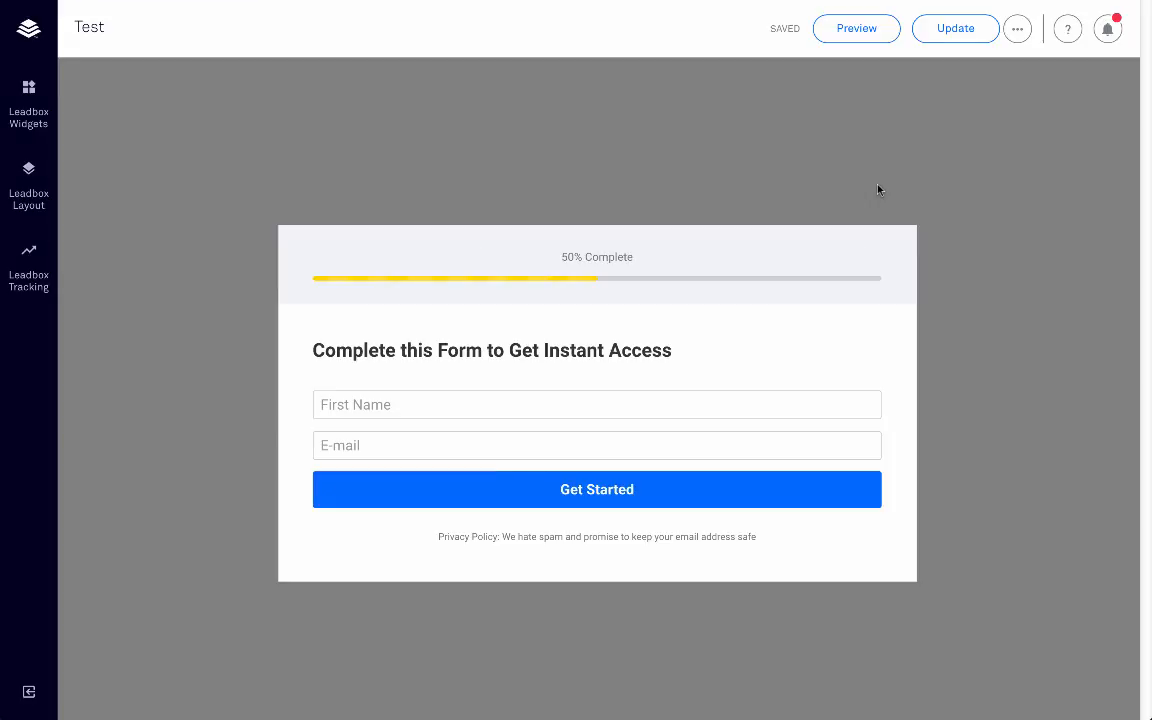
Step: Add an Image block beside the heading and upload IMG_9034.jpg from the Desktop
left_click(27, 115)
left_click_drag(244, 172, 545, 293)
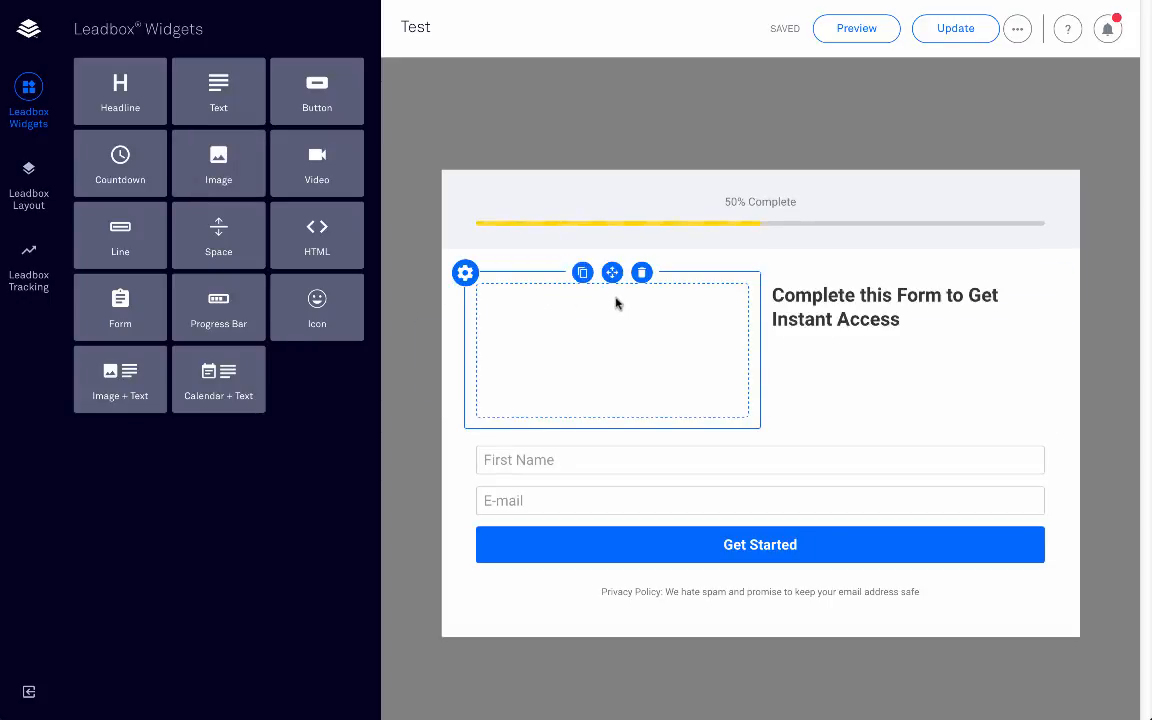
left_click(679, 375)
left_click(673, 458)
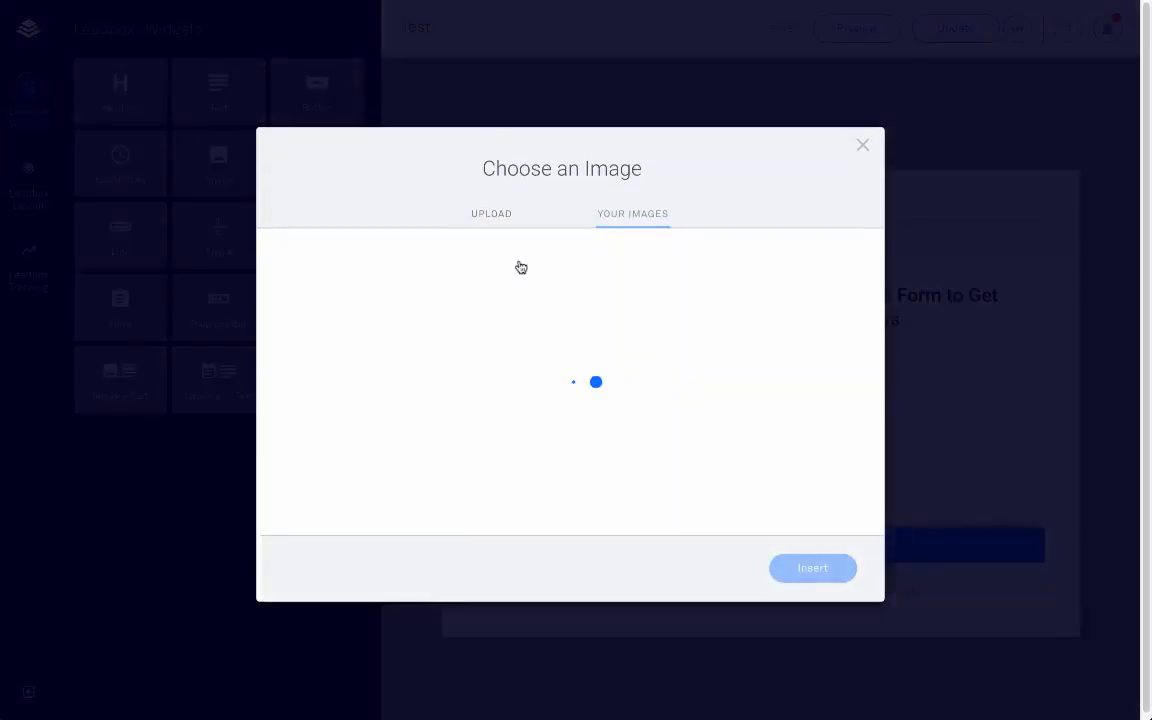
left_click(503, 219)
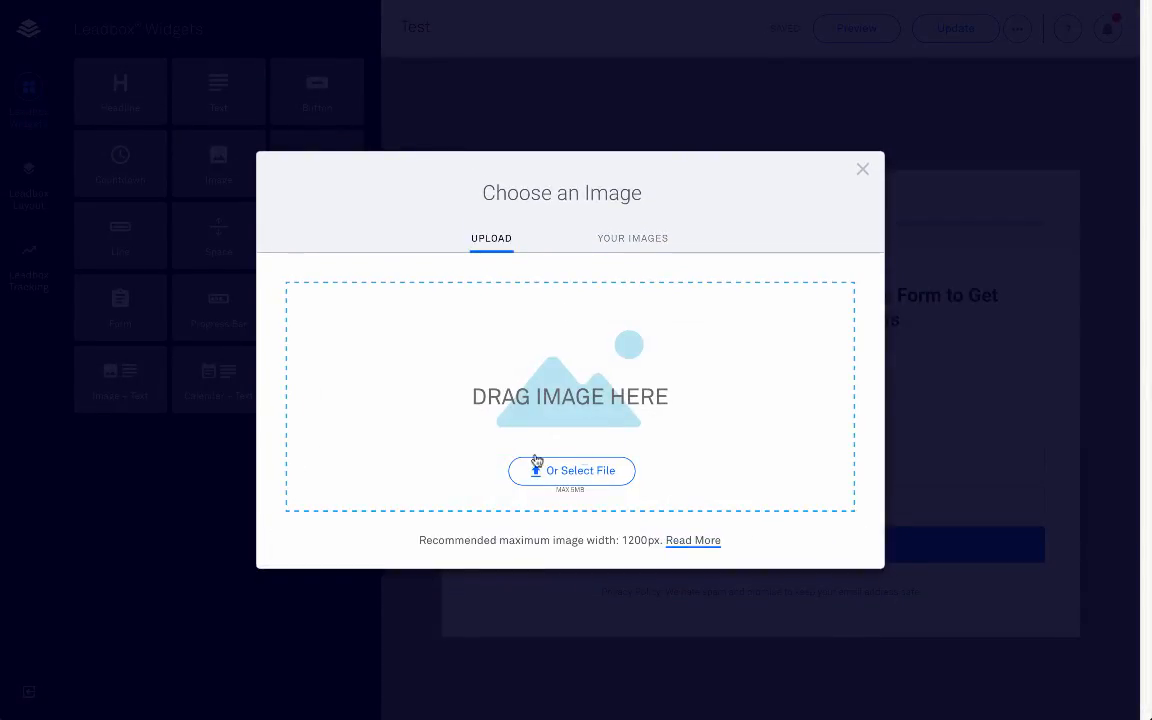
left_click(585, 468)
left_click(390, 100)
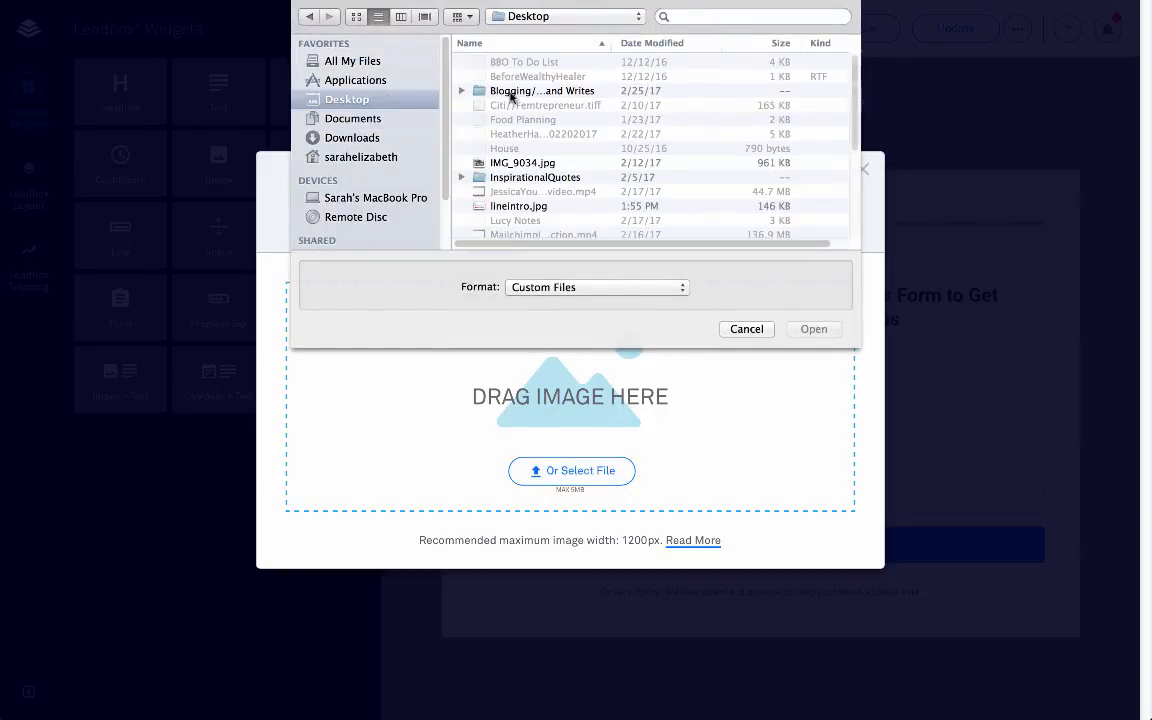
left_click(537, 163)
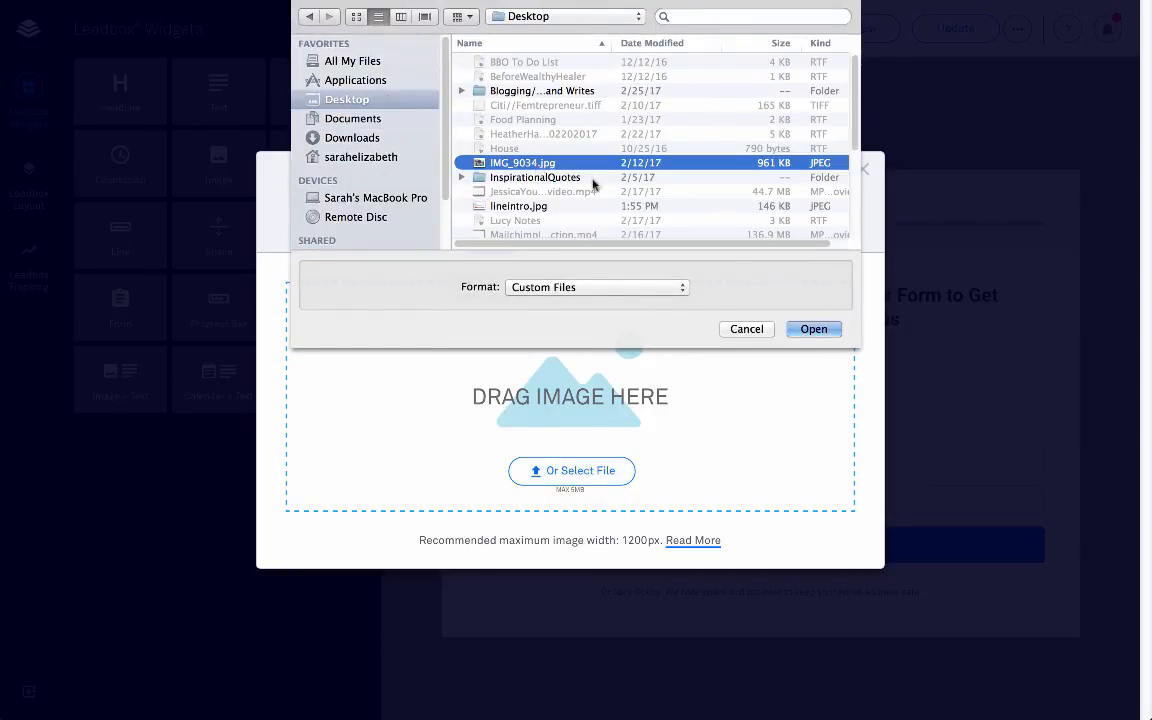
left_click(811, 333)
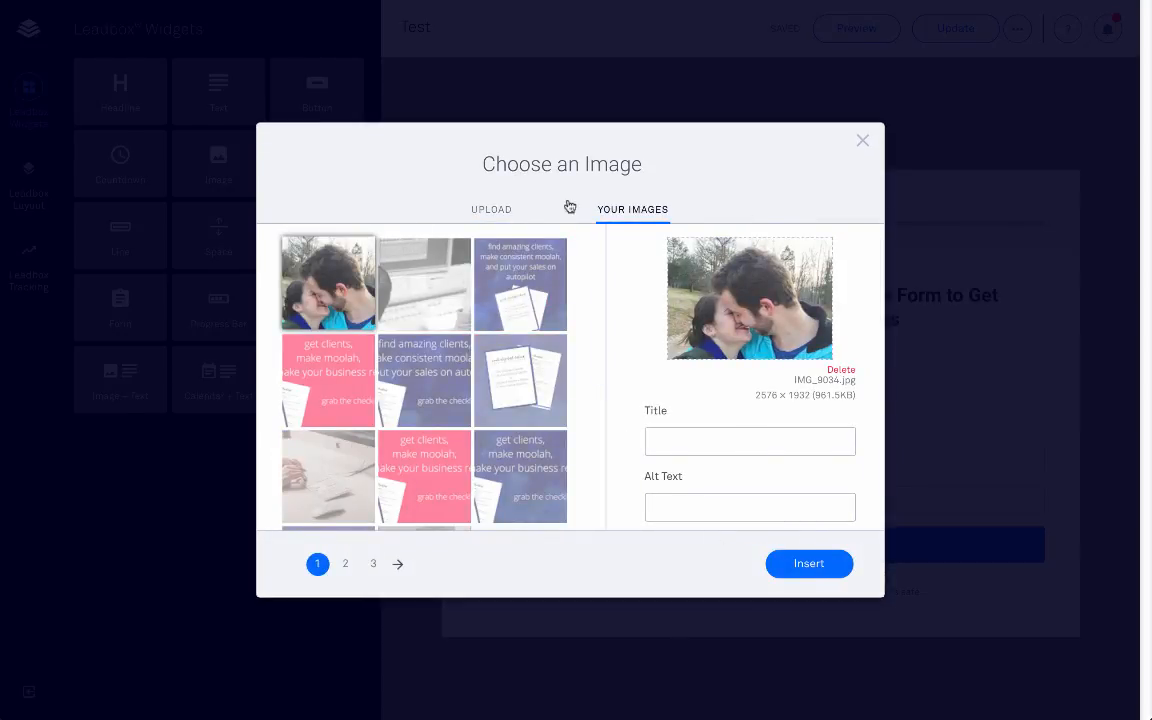
Step: Delete the empty image block from the leadbox layout
left_click(862, 141)
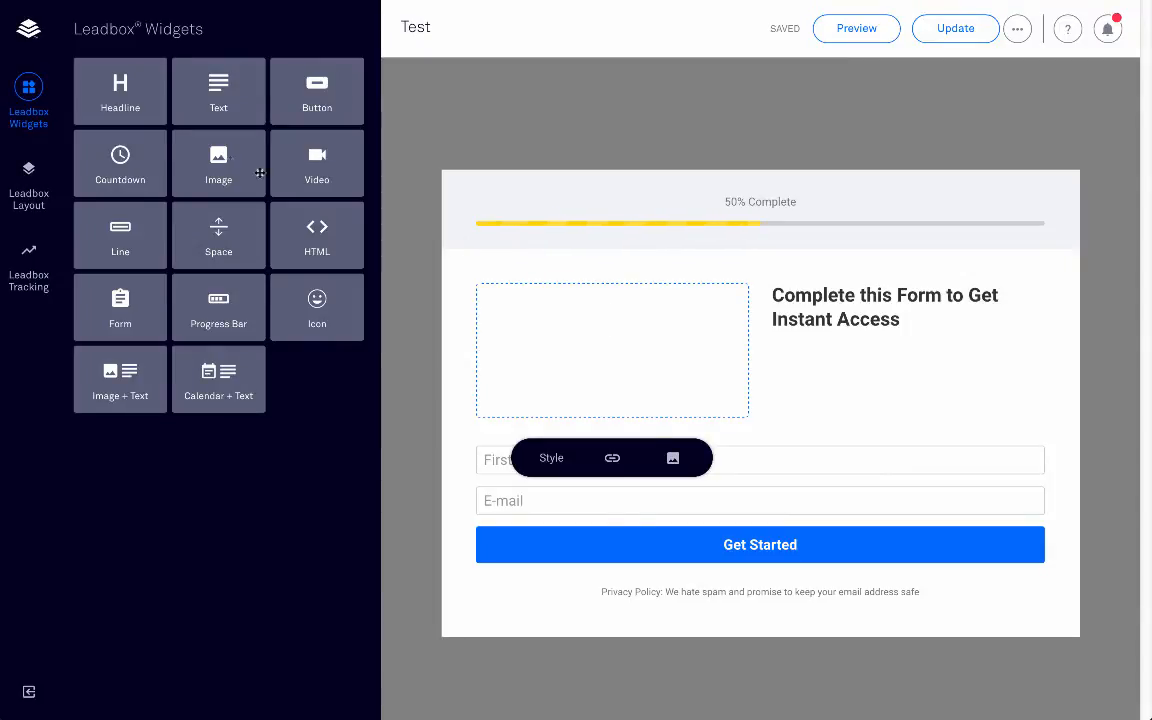
left_click(20, 188)
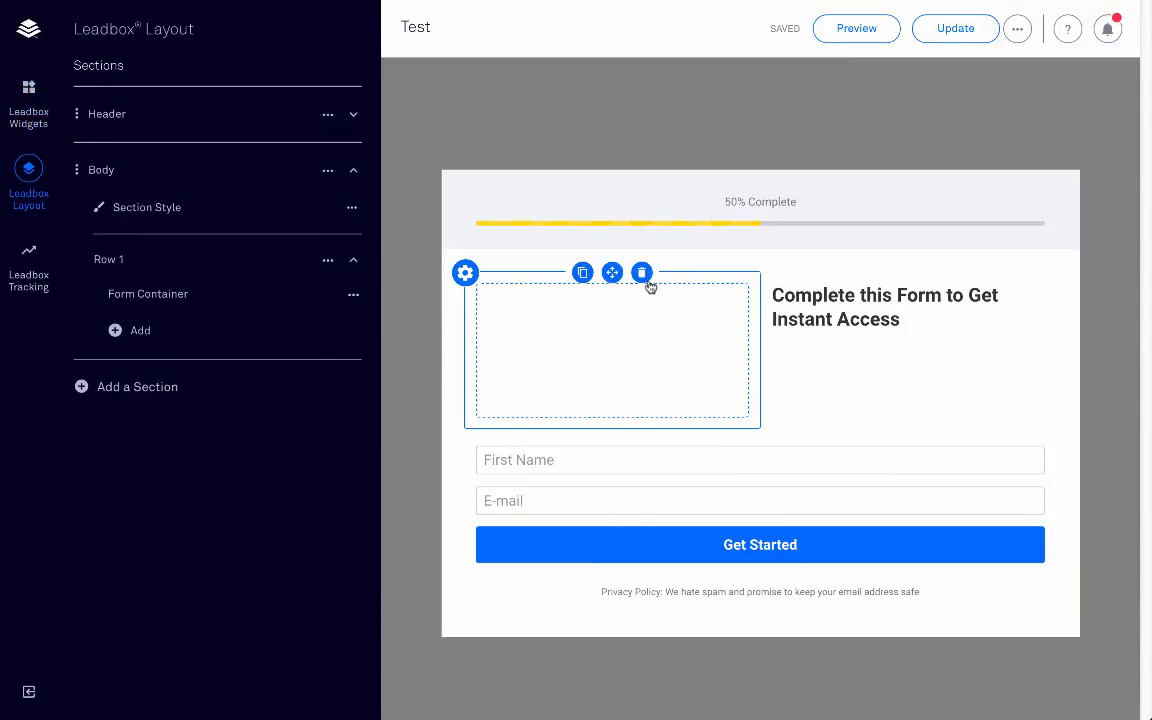
left_click(643, 273)
left_click(737, 243)
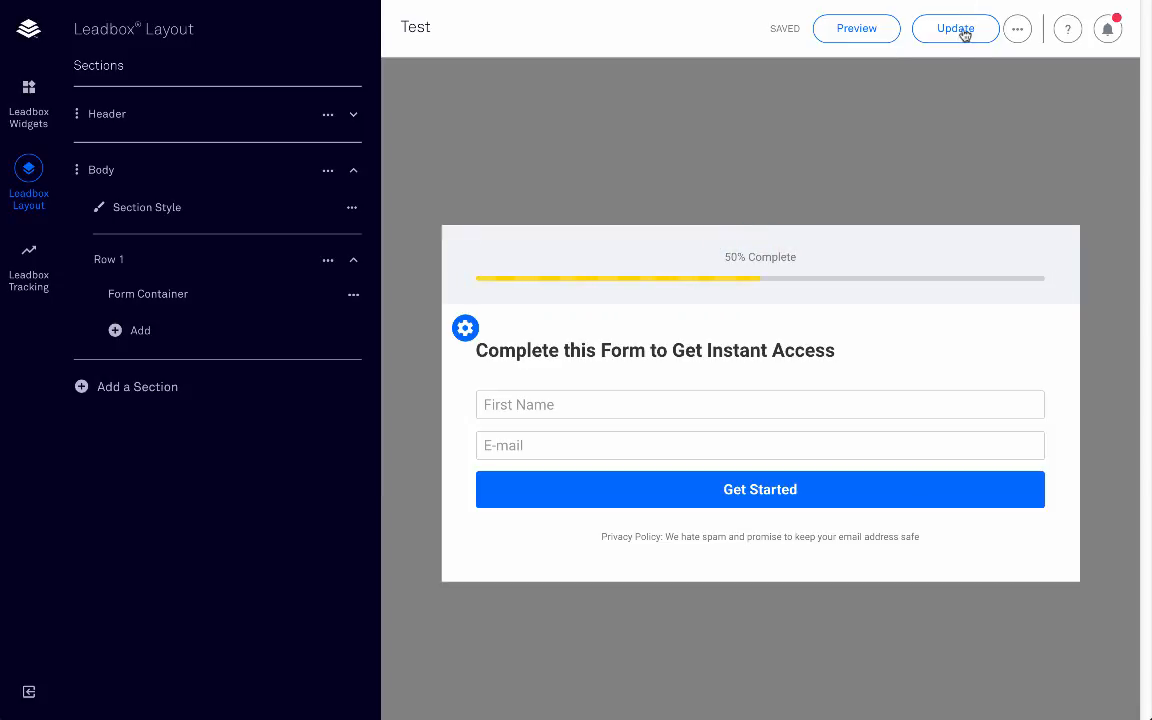
Step: Republish the leadbox and set the couple photo as its image-link launcher
left_click(958, 29)
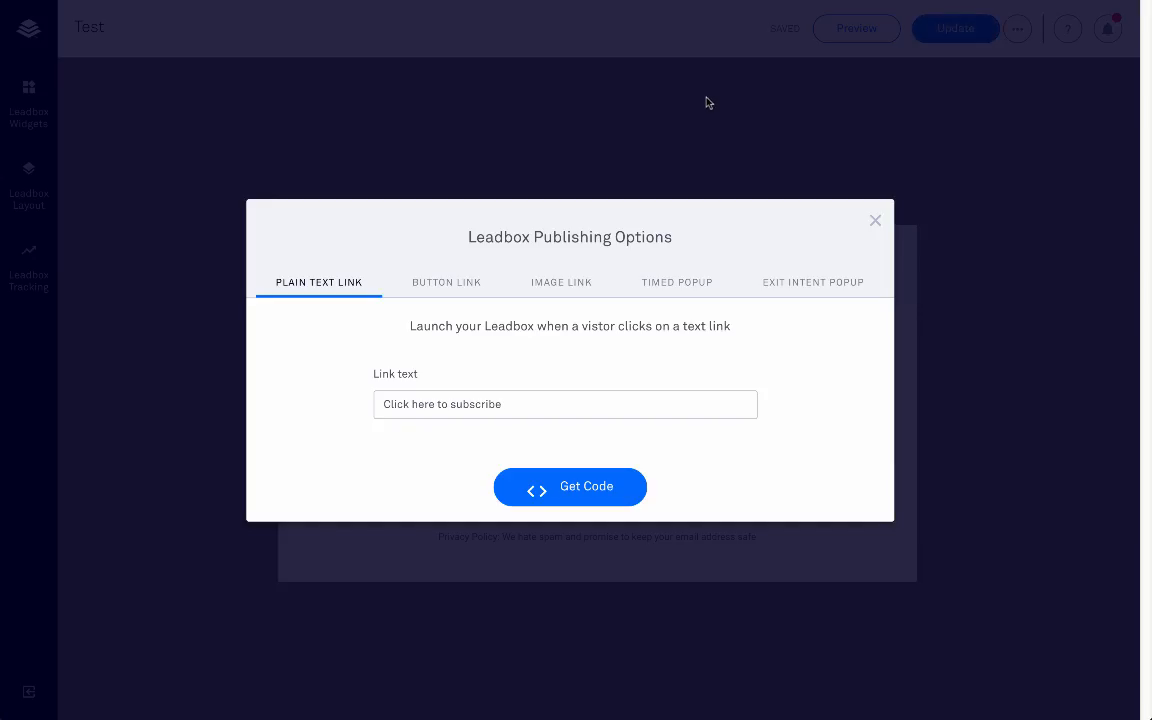
left_click(558, 281)
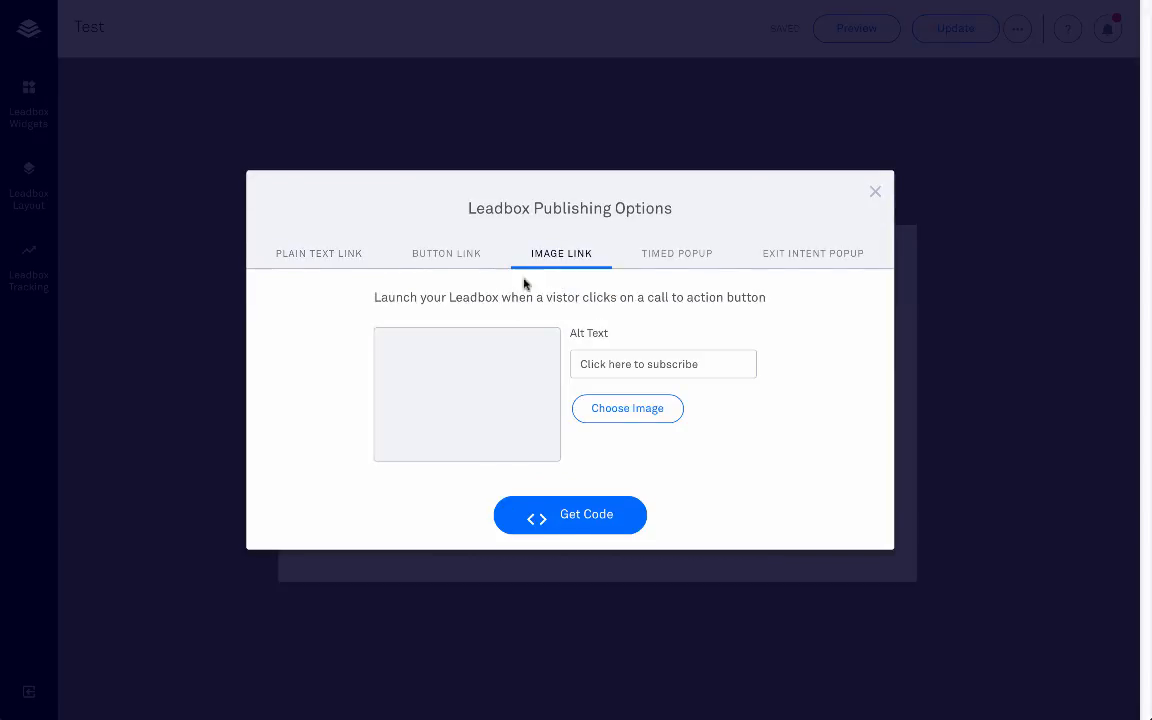
left_click(640, 419)
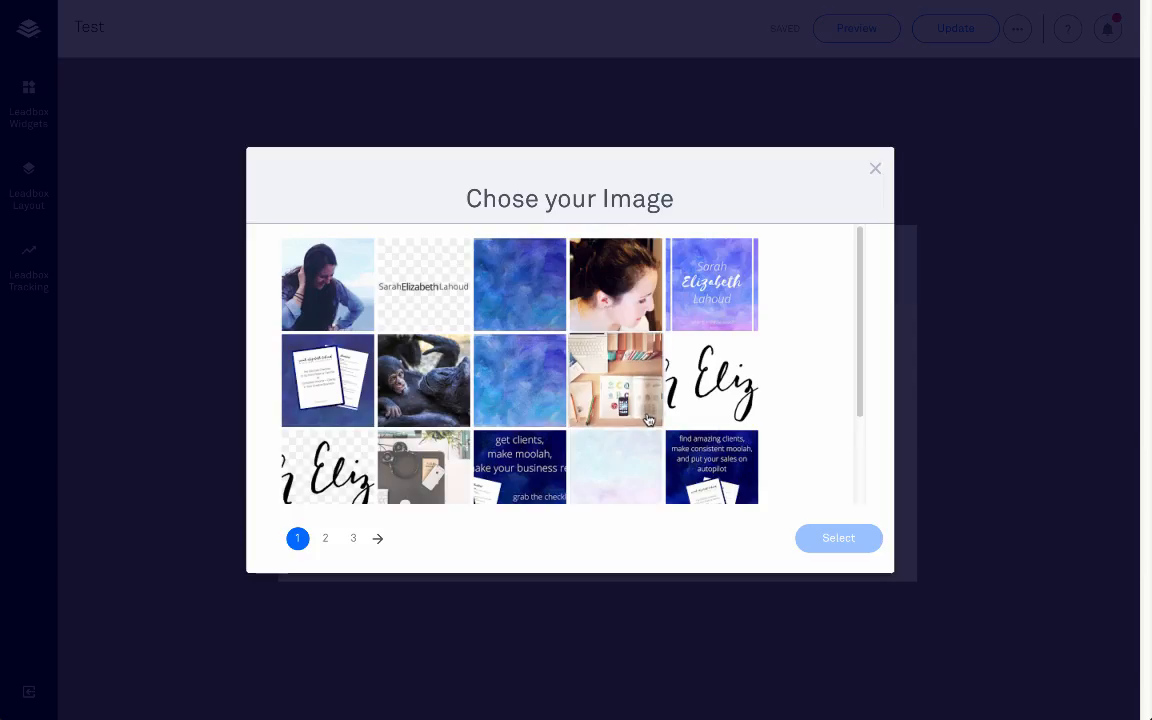
scroll(473, 338, "down", 2)
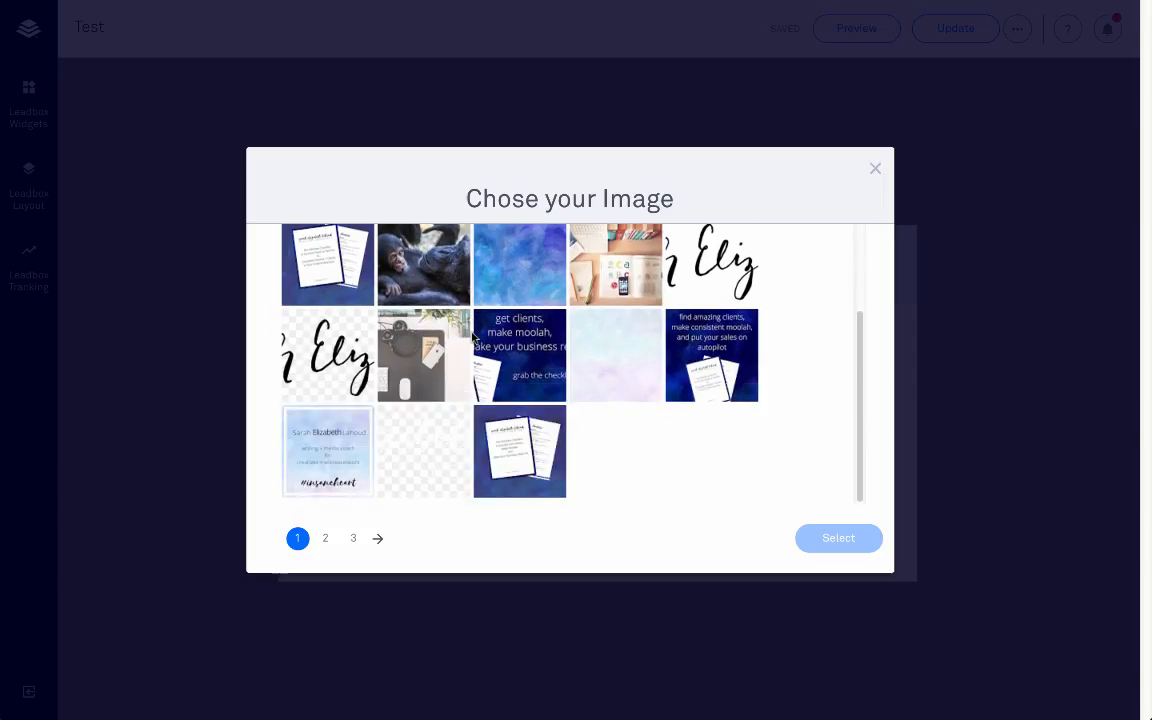
left_click(325, 538)
left_click(623, 250)
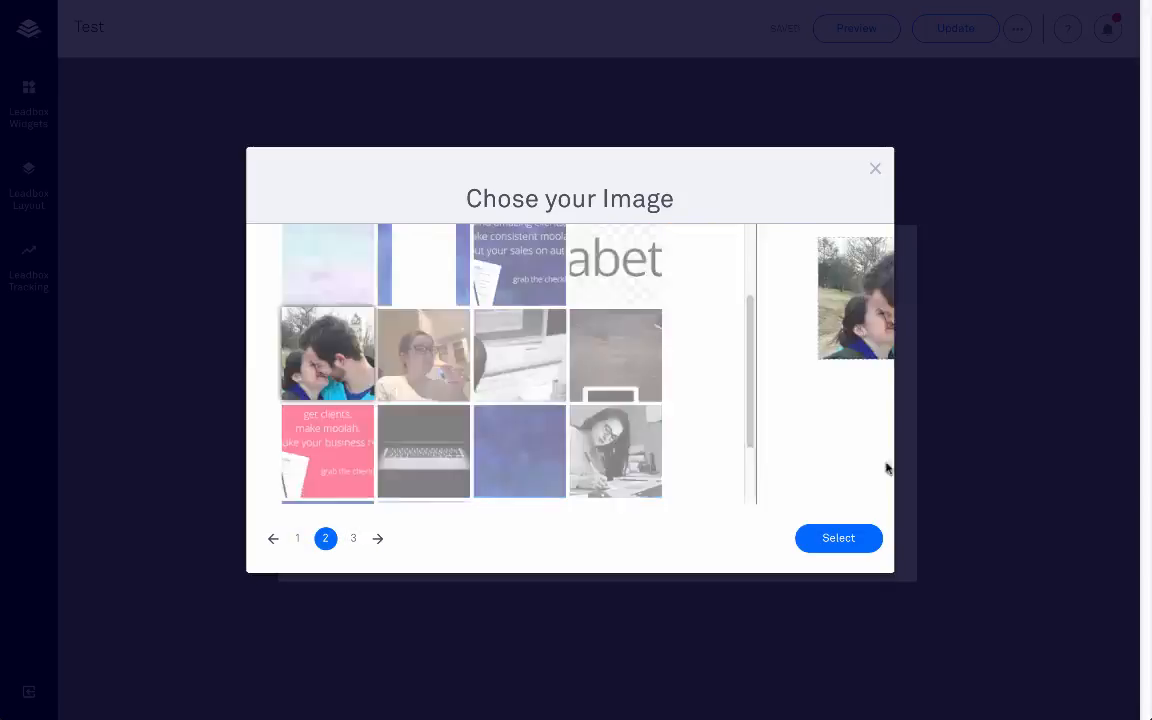
left_click(850, 539)
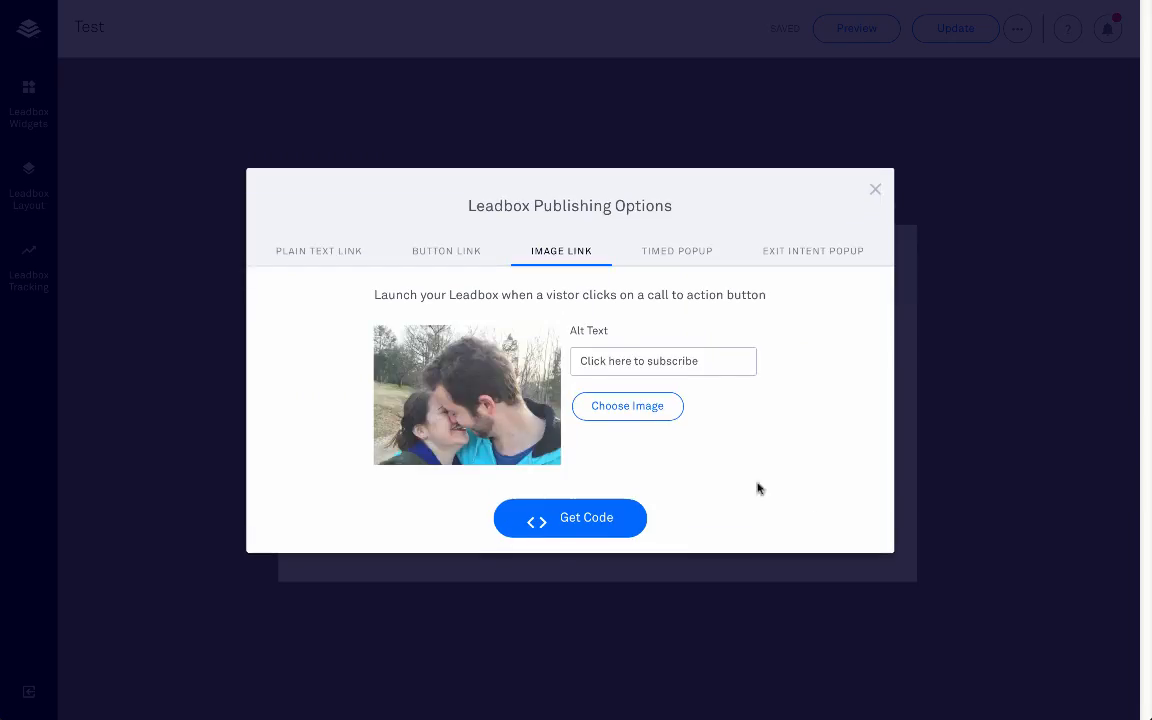
triple_click(672, 360)
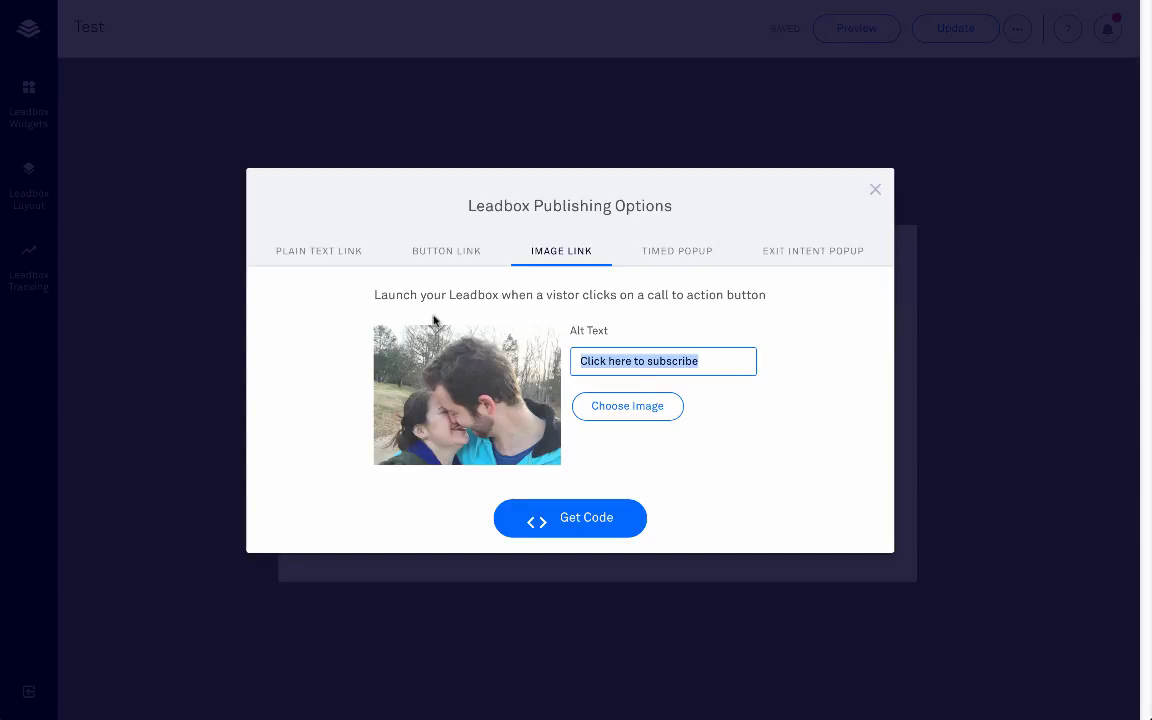
Step: Generate and copy the image-link embed code, then go to the WordPress site
left_click(596, 525)
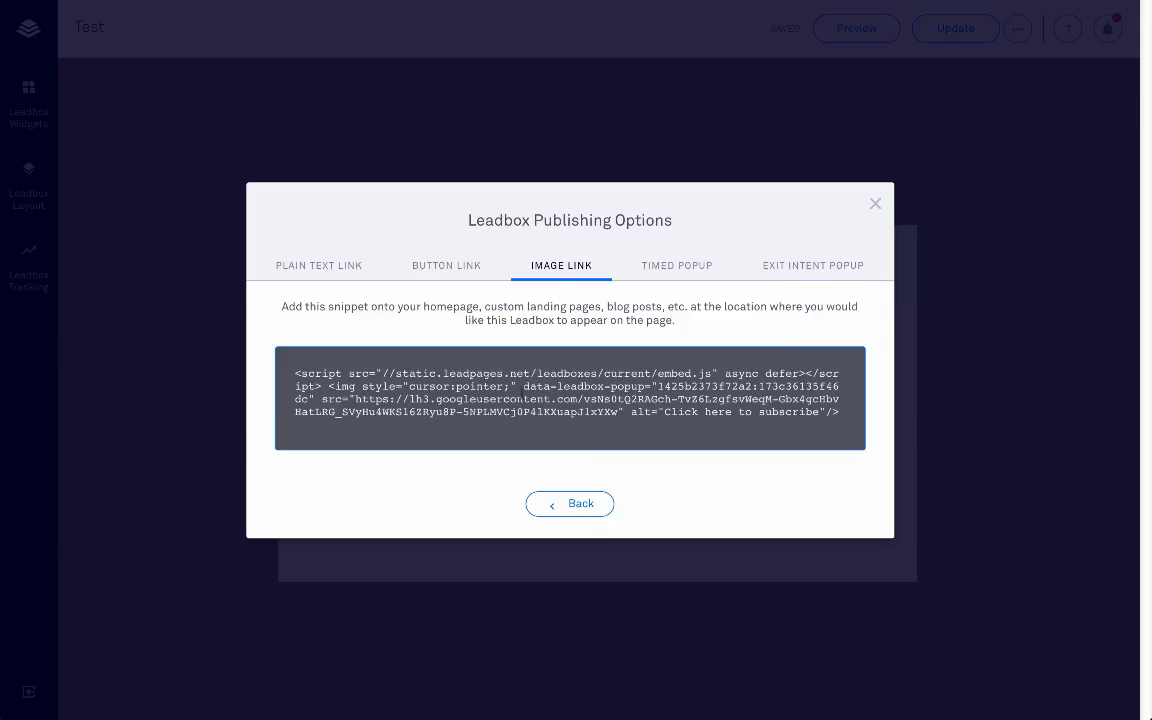
left_click(521, 390)
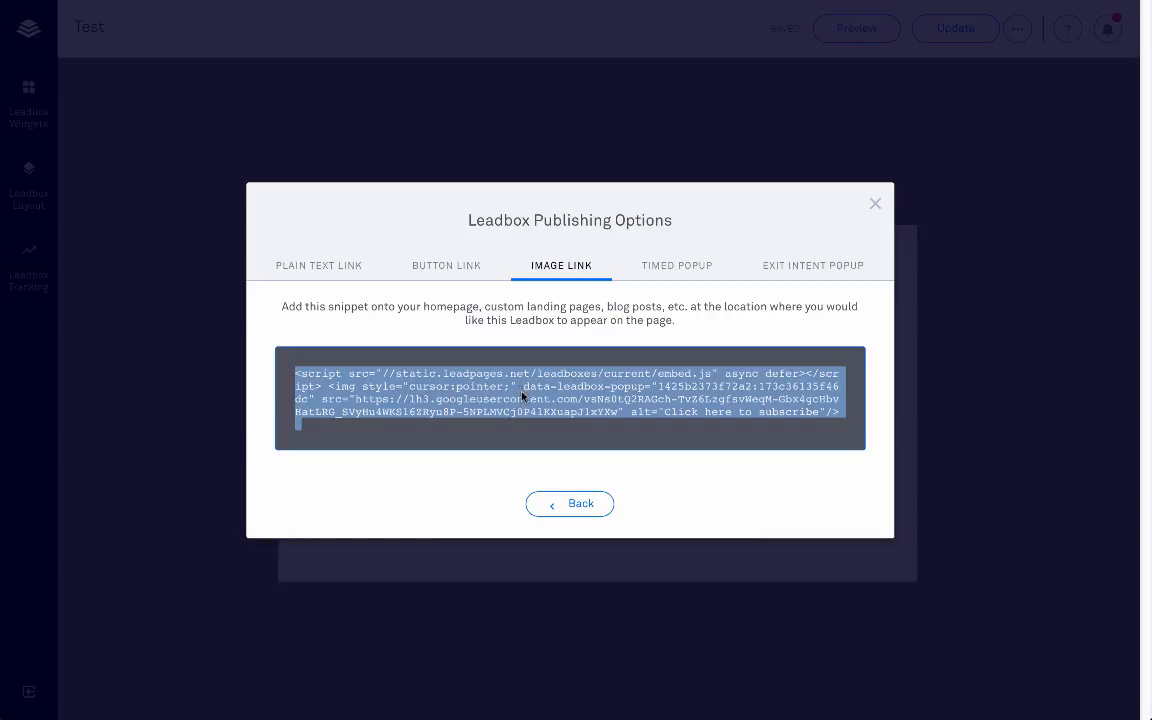
right_click(521, 396)
left_click(548, 419)
mouse_move(452, 3)
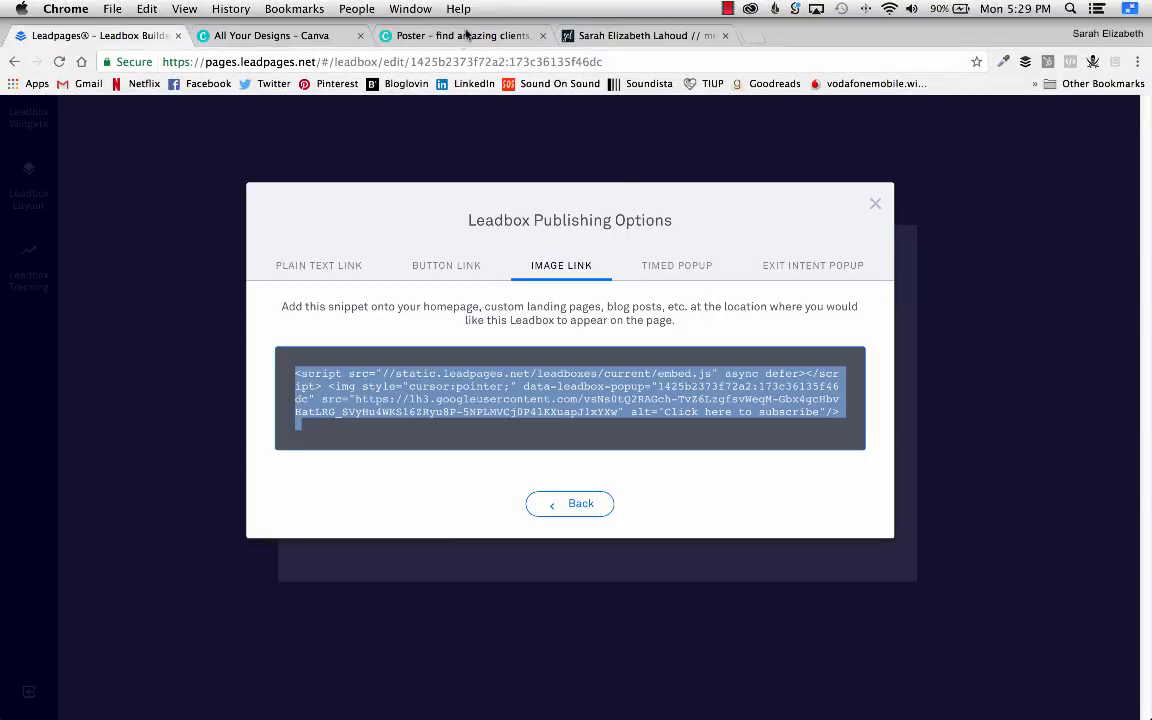
left_click(638, 35)
scroll(130, 150, "up", 3)
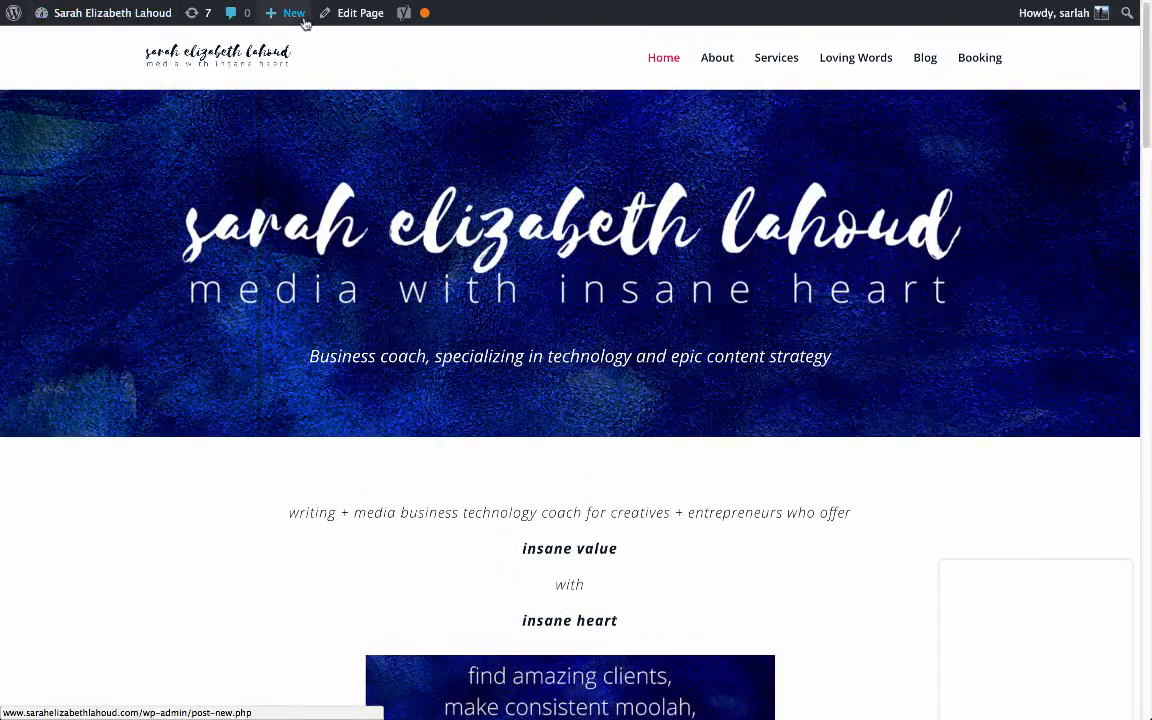
Step: Start a new WordPress blog post
mouse_move(275, 13)
left_click(285, 41)
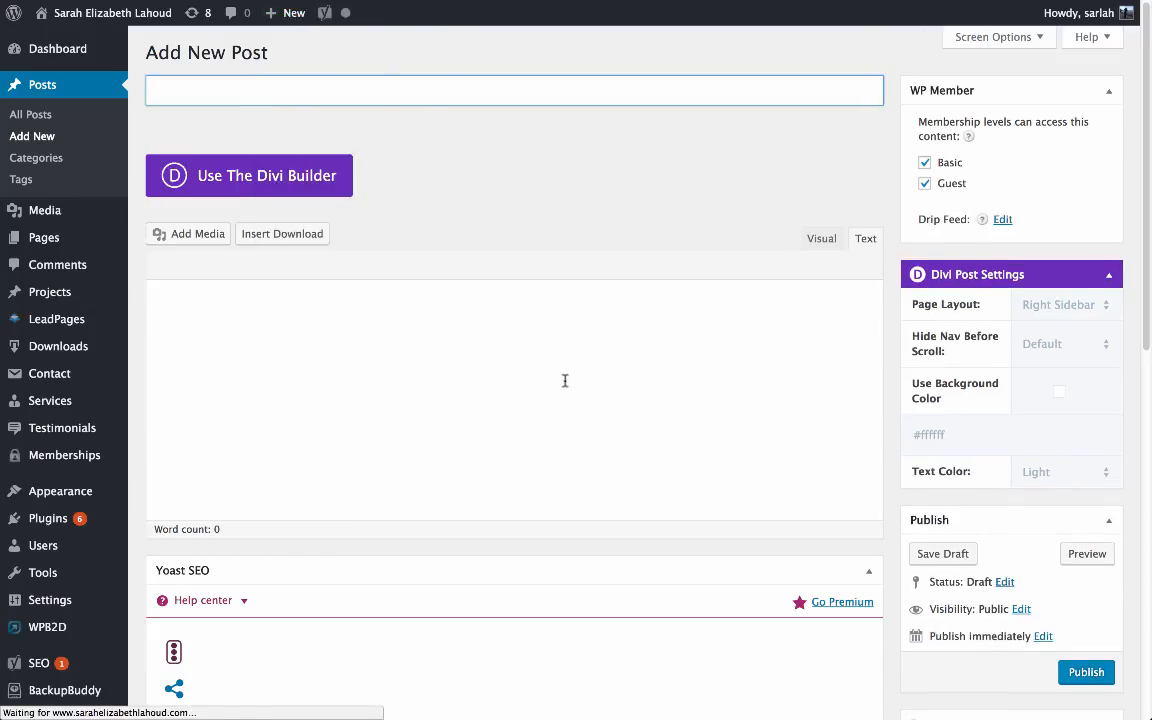
left_click(630, 288)
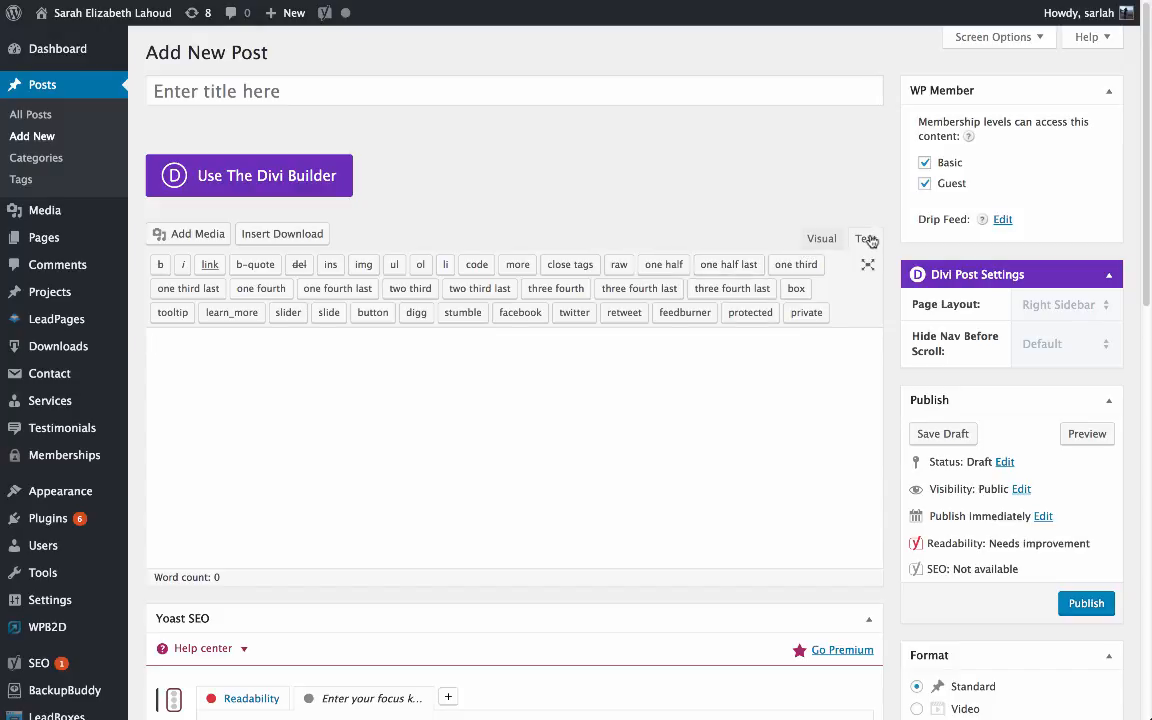
Step: Paste the Leadbox embed code in the Text editor, title the post 'test', and publish
left_click(818, 249)
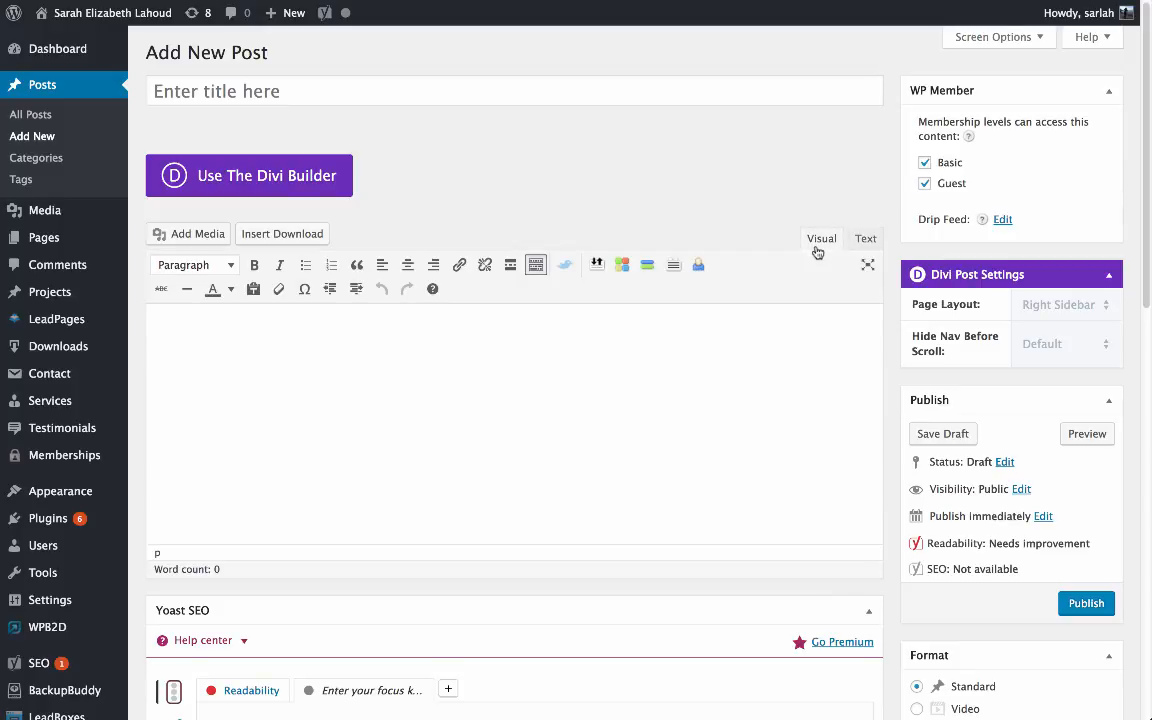
left_click(862, 240)
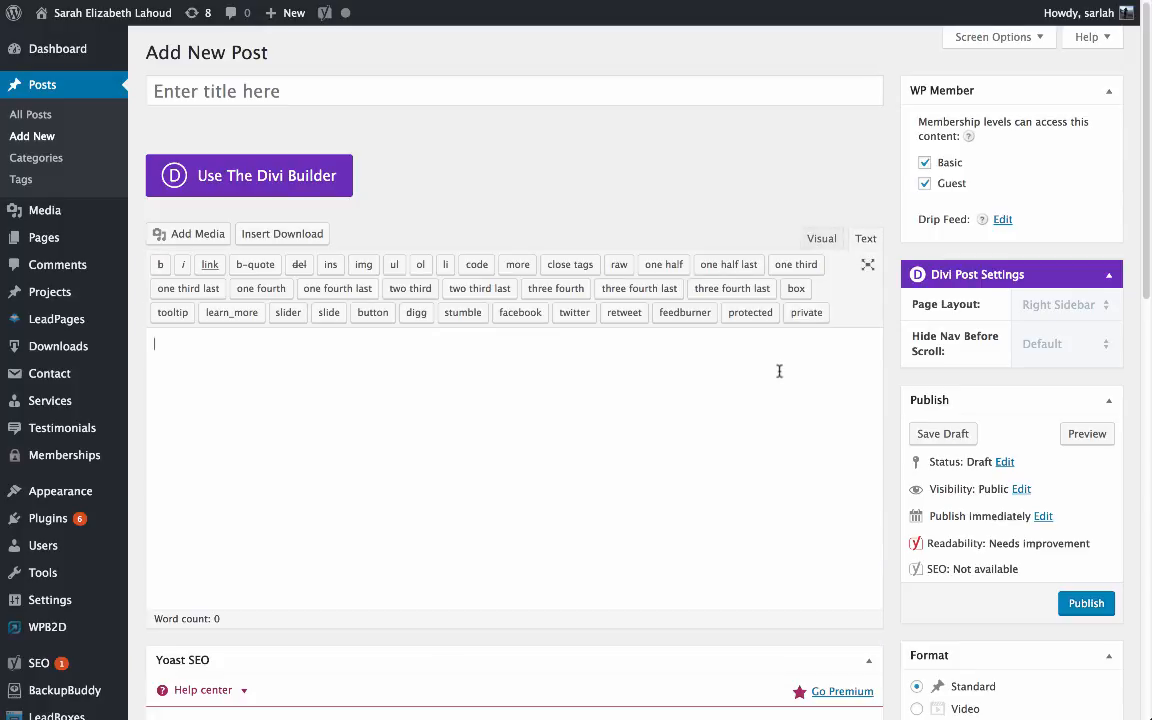
right_click(779, 371)
left_click(803, 445)
left_click(824, 241)
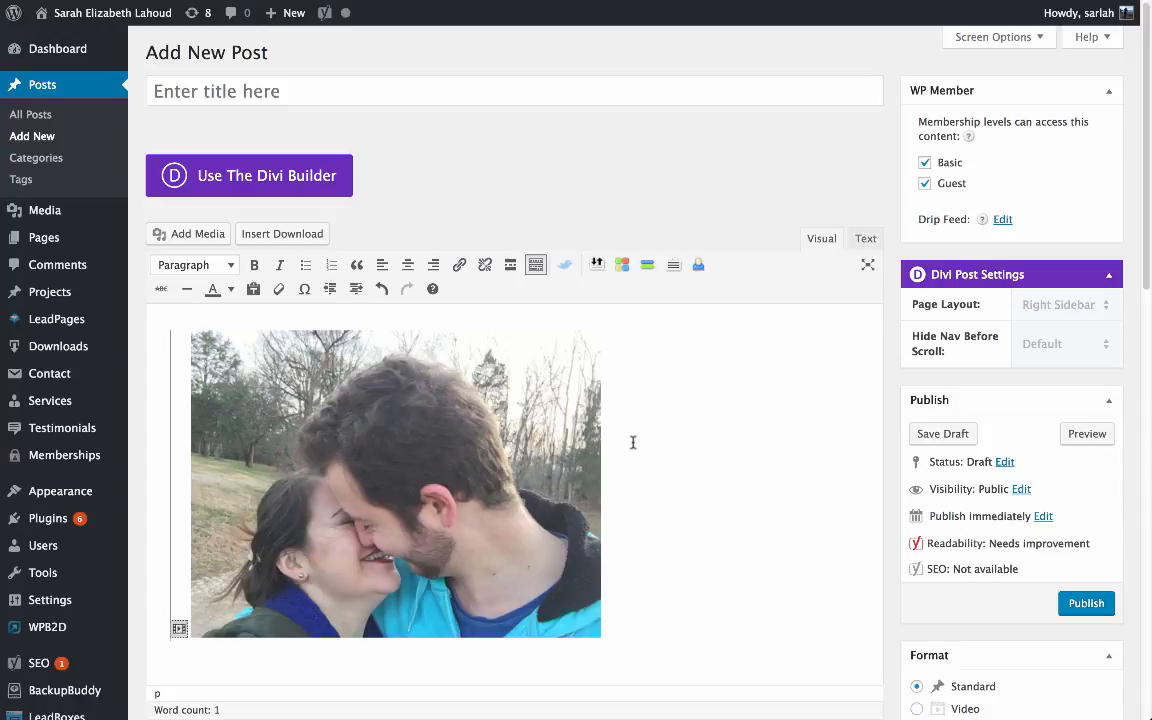
left_click(448, 87)
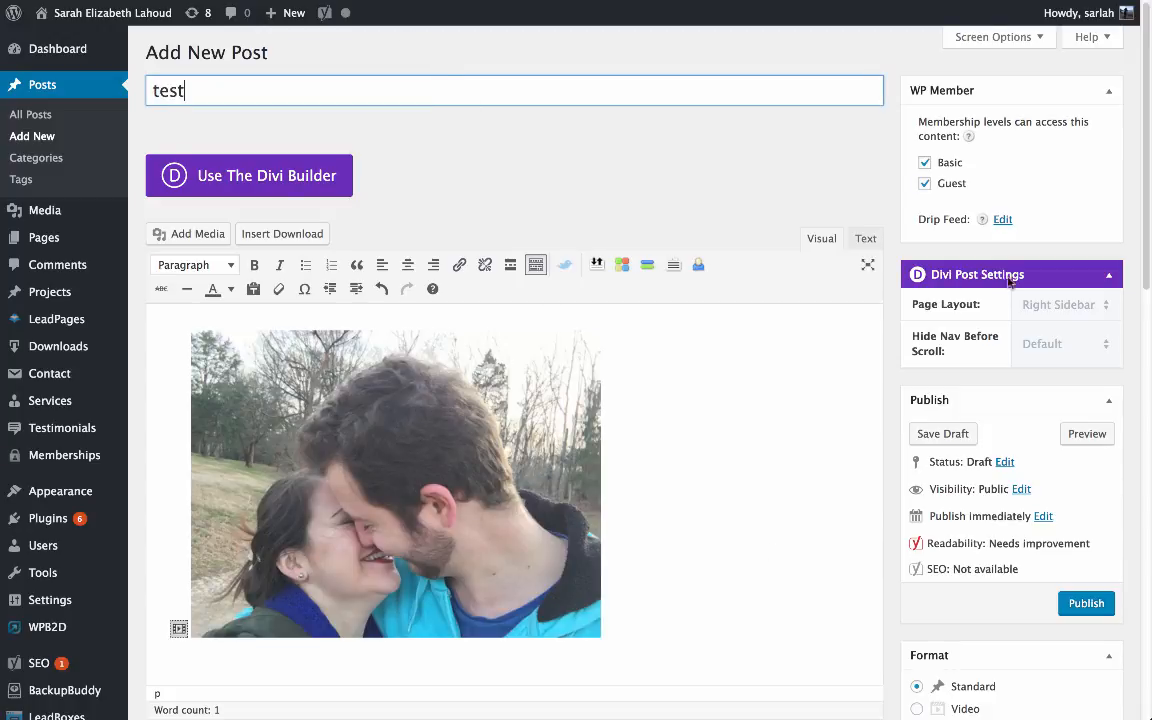
left_click(1084, 603)
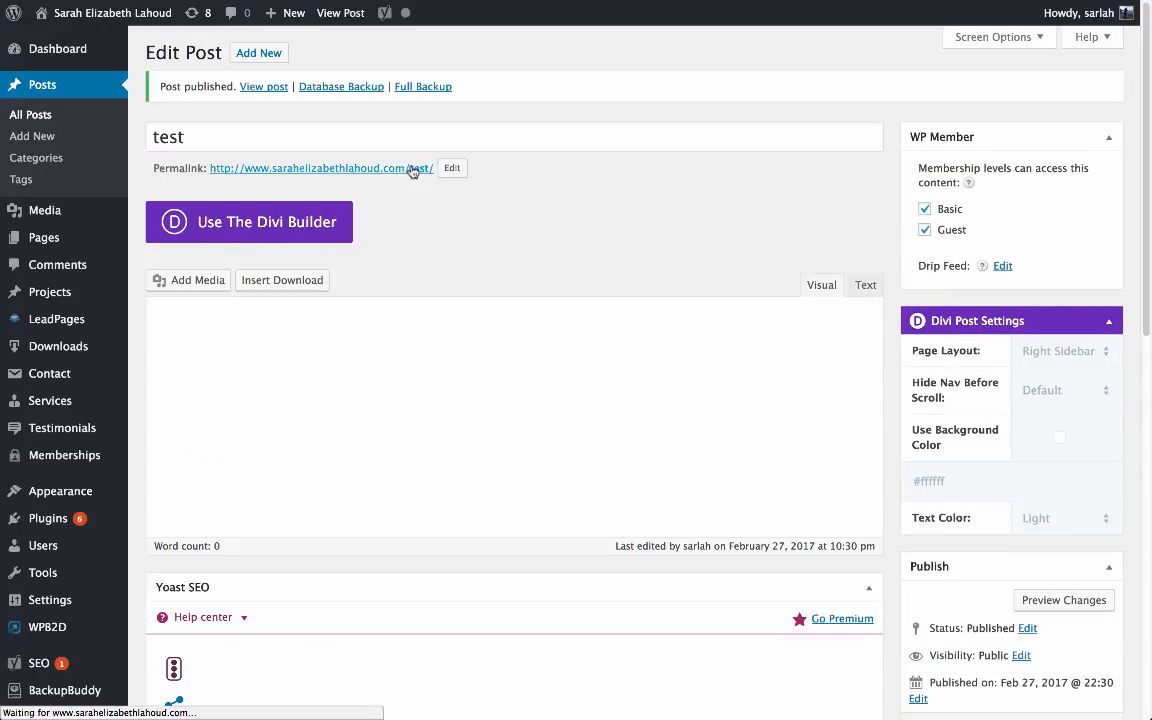
Step: Check that the post's couple photo and sidebar image open the opt-in popup, then go to Canva
left_click(412, 168)
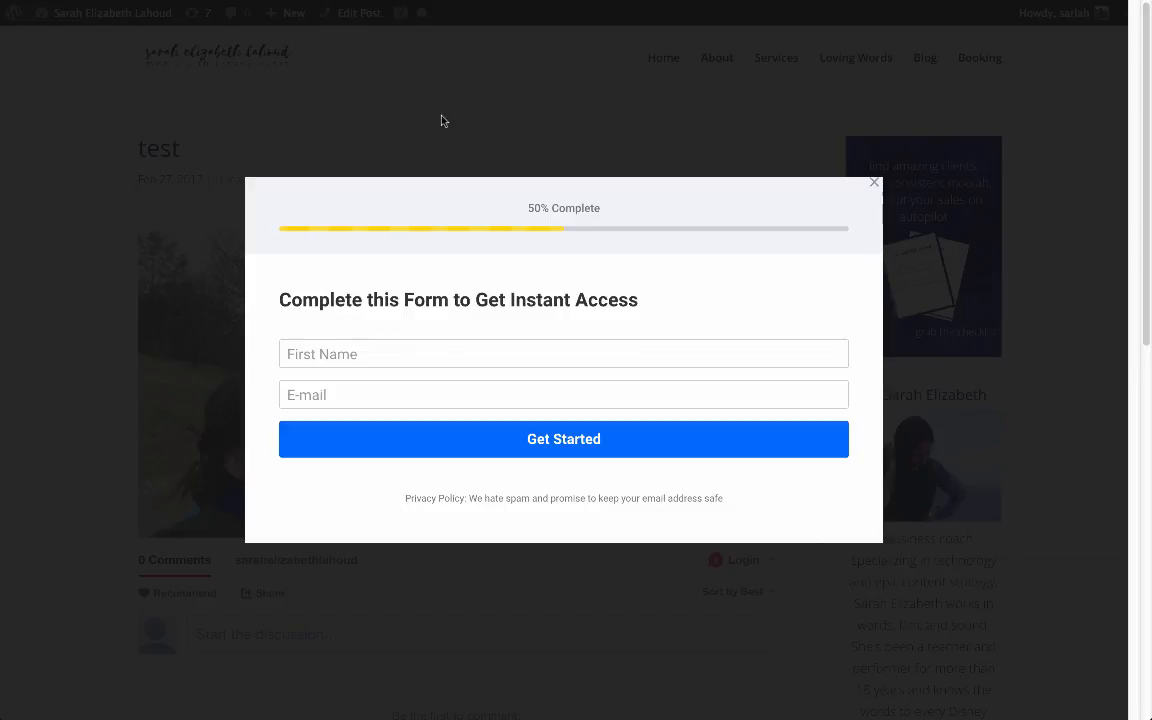
left_click(874, 182)
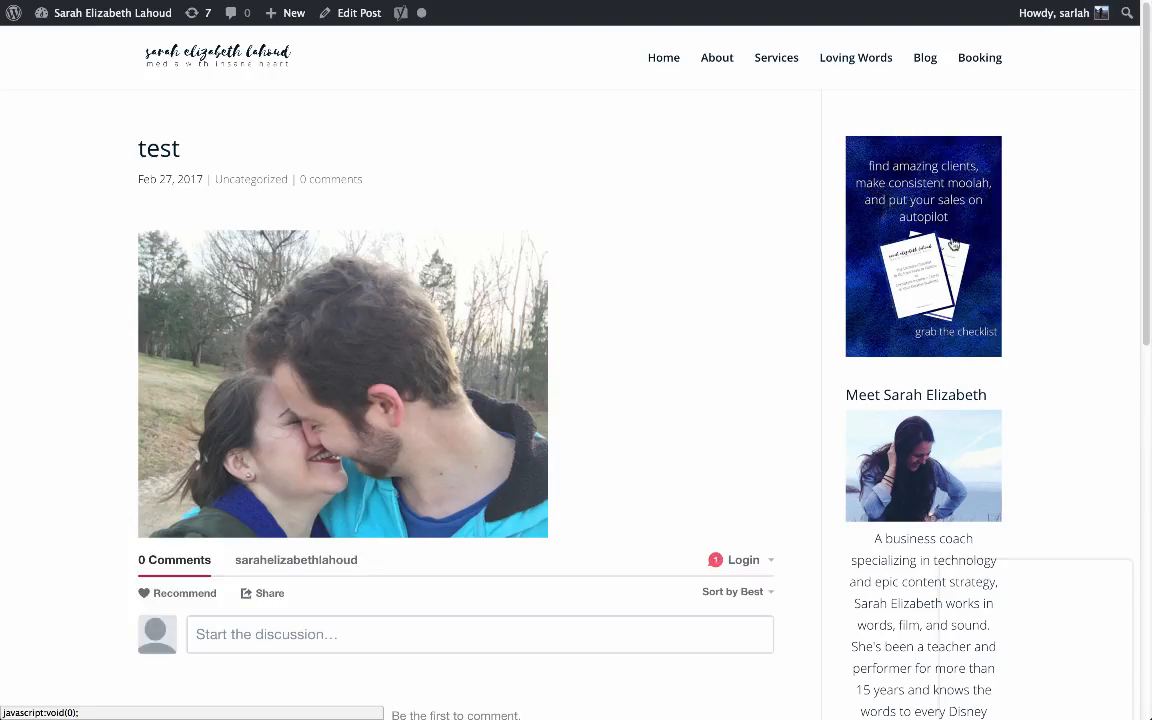
left_click(913, 200)
left_click(873, 92)
mouse_move(272, 16)
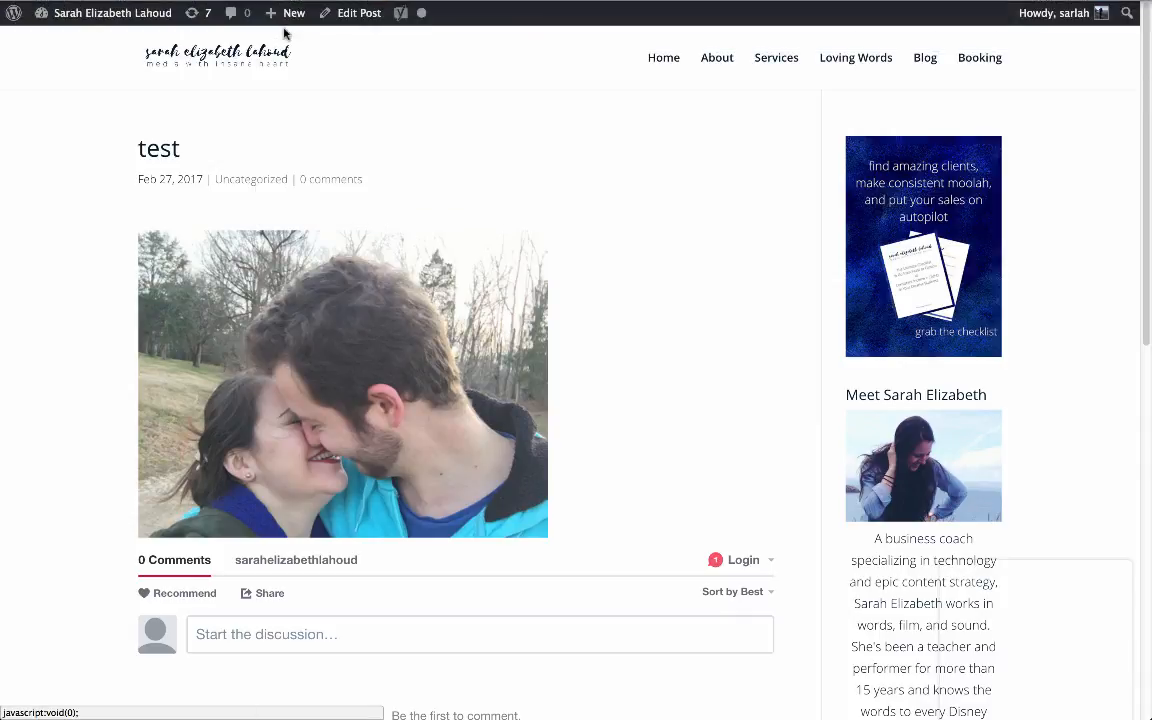
left_click(430, 36)
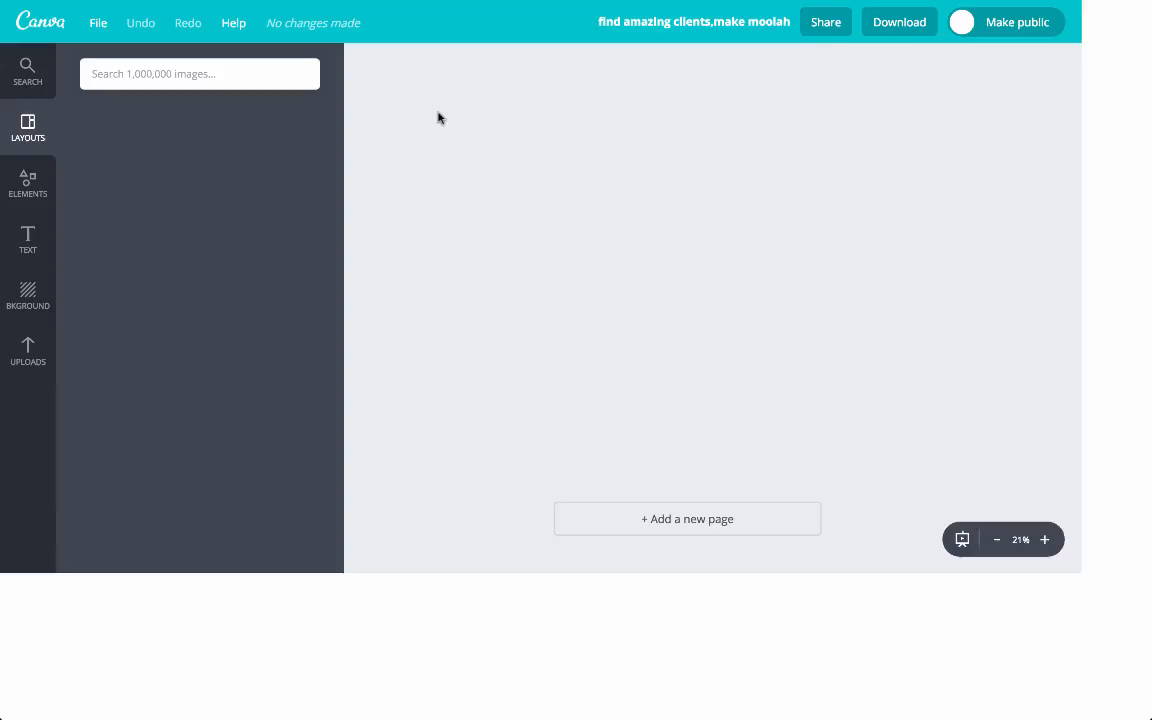